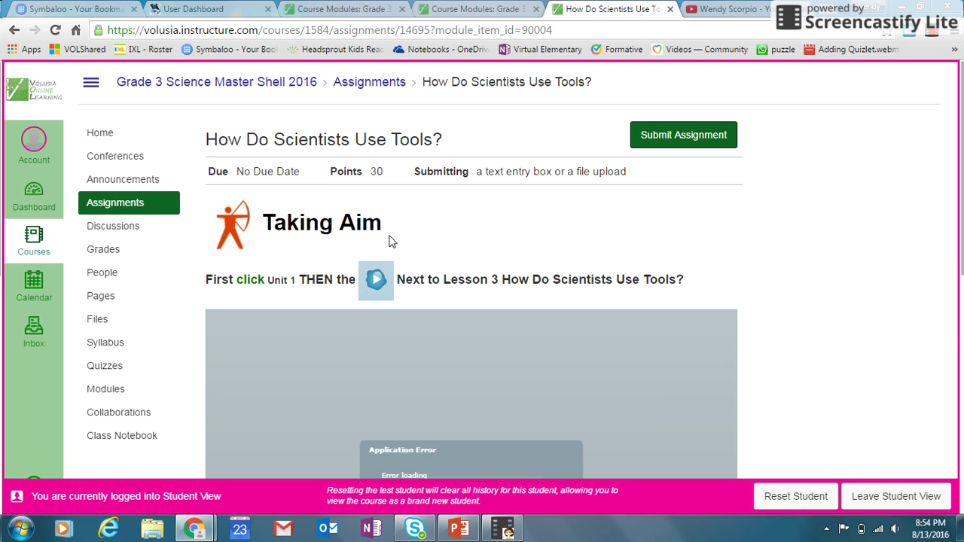
- Download the attached tree map document from the assignment instructions, open it in PowerPoint and enable editing
{"action": "scroll", "coordinate": [386, 235], "scroll_direction": "down", "scroll_amount": 2}
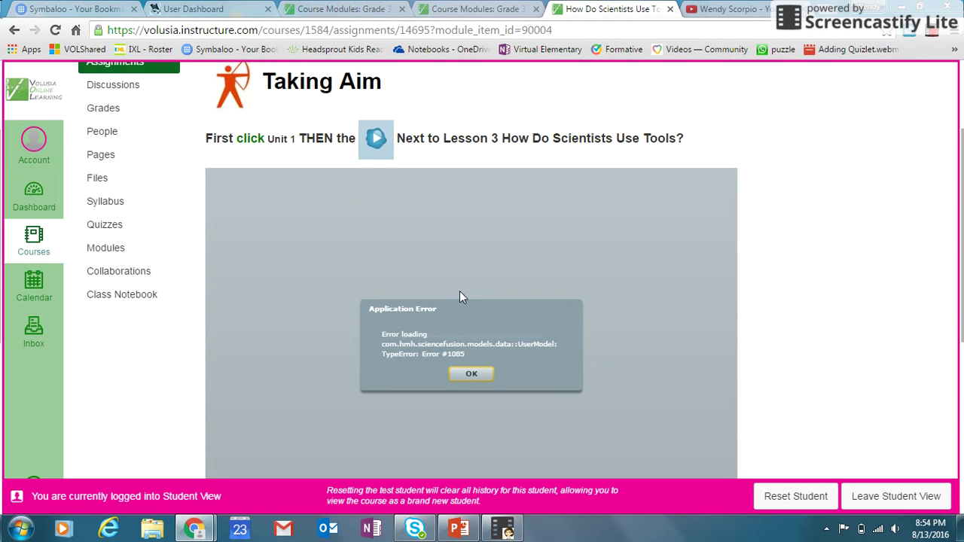
{"action": "scroll", "coordinate": [456, 289], "scroll_direction": "down", "scroll_amount": 4}
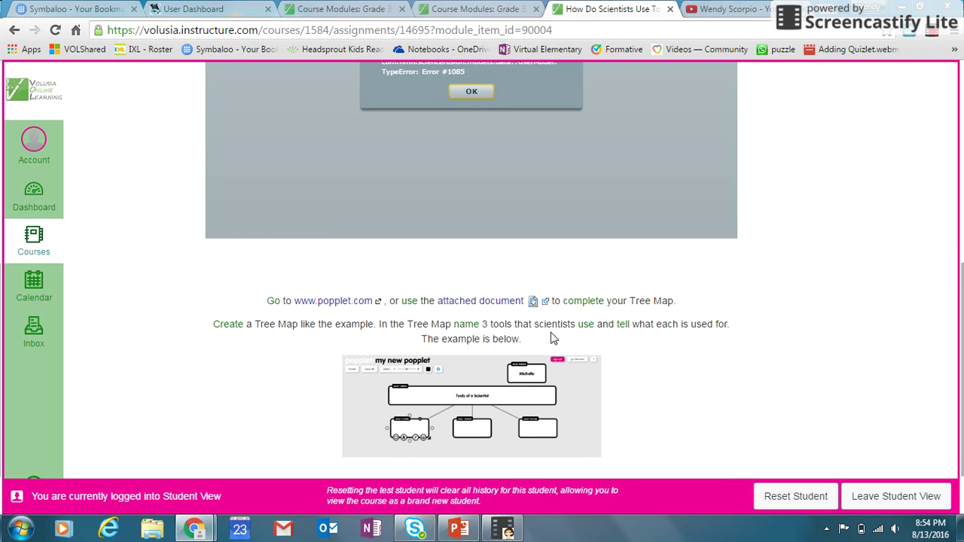
{"action": "scroll", "coordinate": [535, 328], "scroll_direction": "down", "scroll_amount": 1}
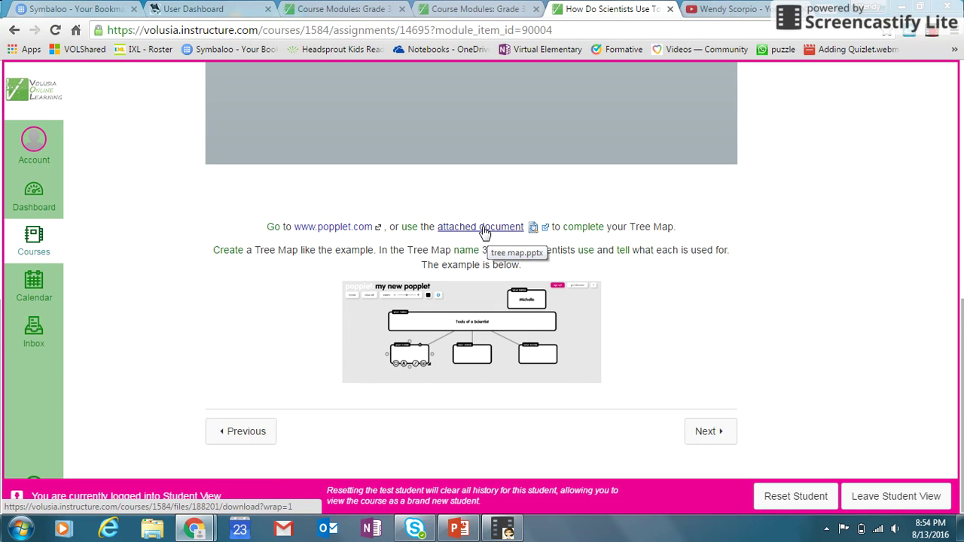
{"action": "left_click", "coordinate": [485, 229]}
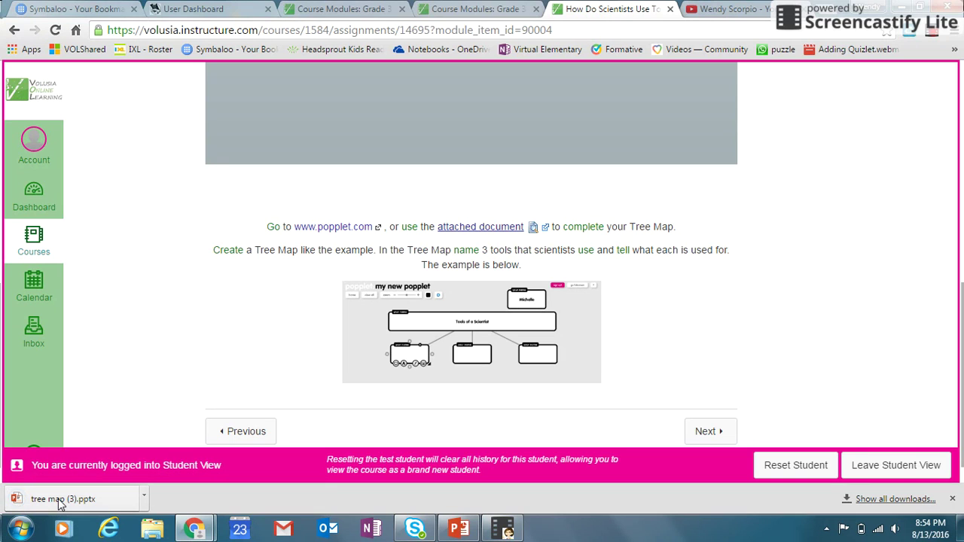
{"action": "left_click", "coordinate": [60, 500]}
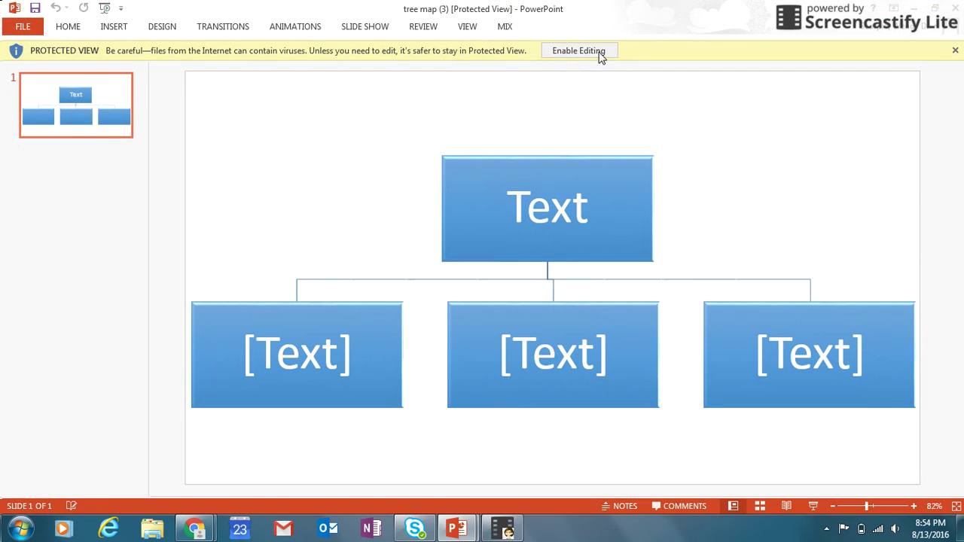
{"action": "left_click", "coordinate": [578, 50]}
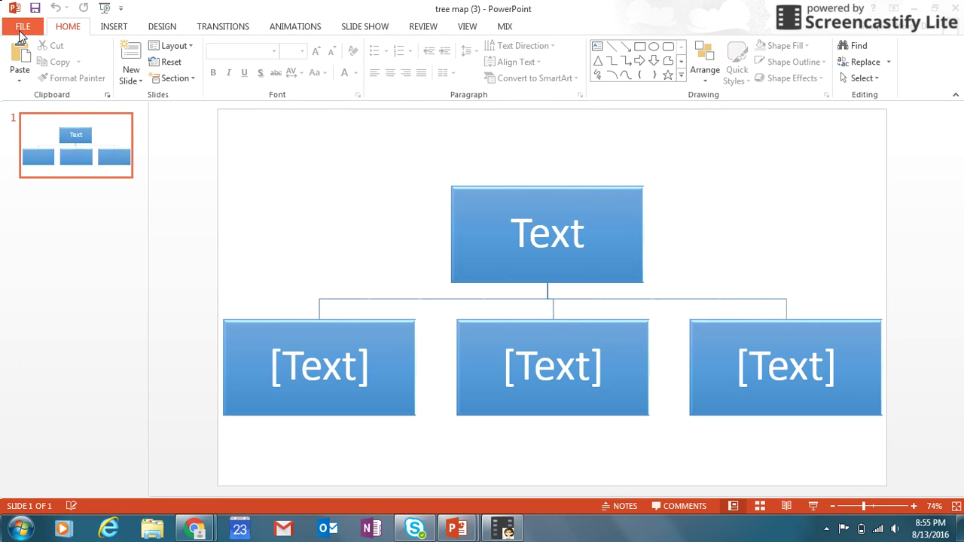
- Save a copy of the presentation as "tree map (3)" in the Science folder on the Desktop
{"action": "left_click", "coordinate": [22, 28]}
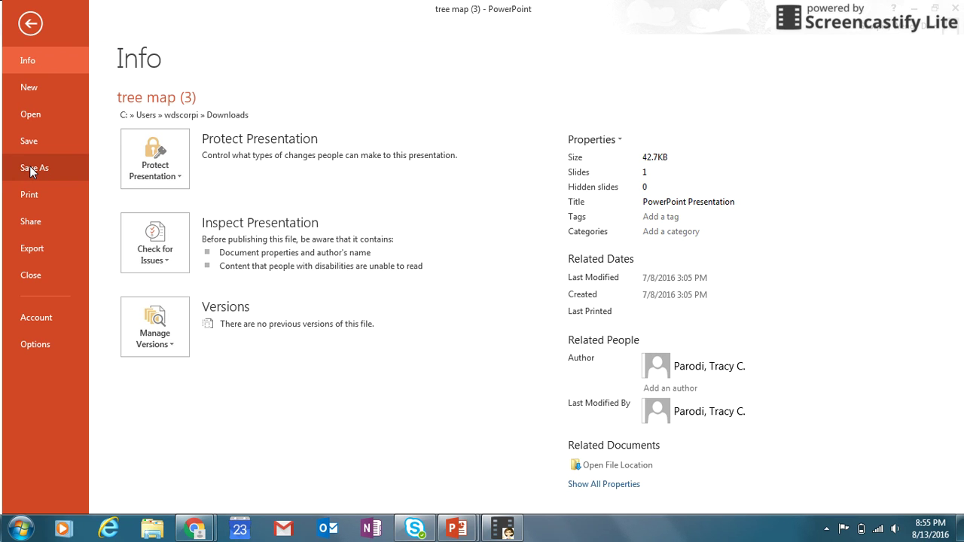
{"action": "left_click", "coordinate": [31, 171]}
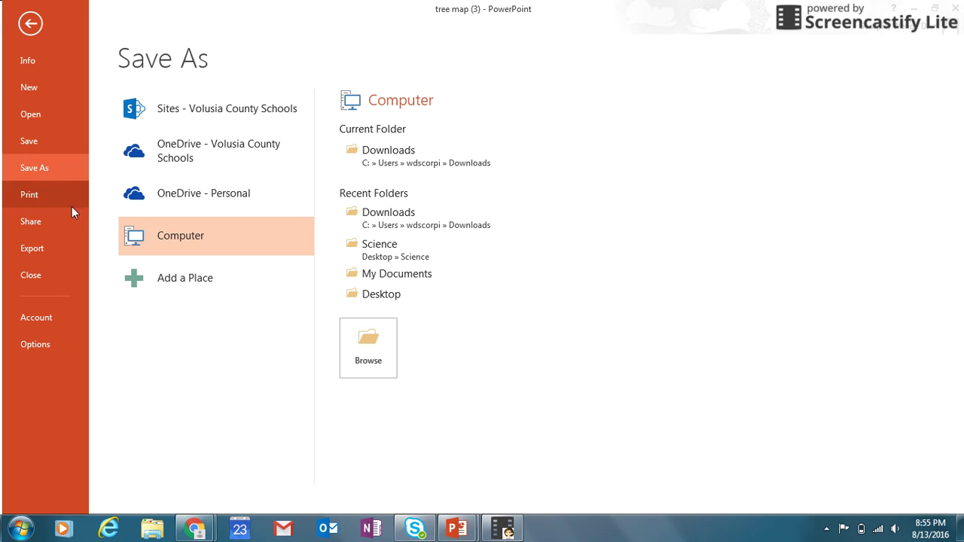
{"action": "left_click", "coordinate": [389, 295]}
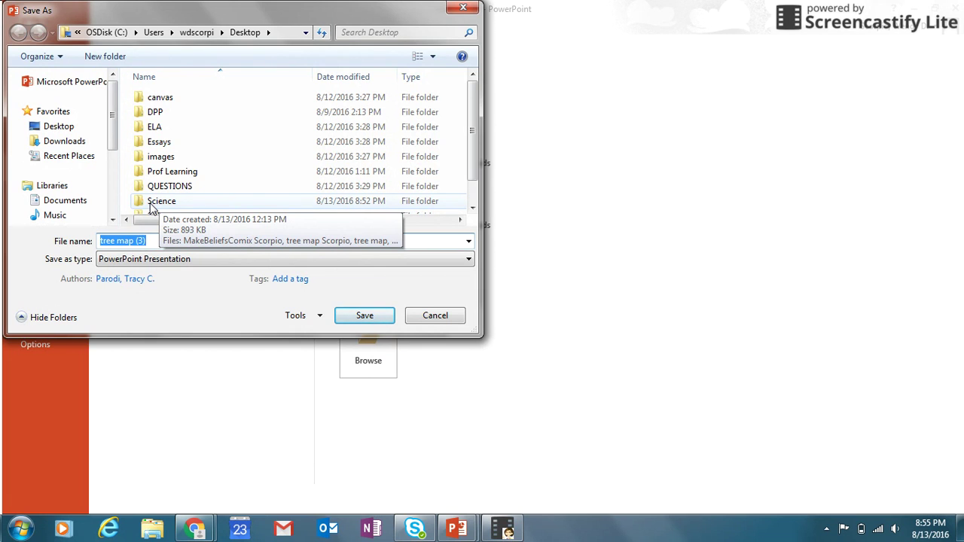
{"action": "double_click", "coordinate": [150, 202]}
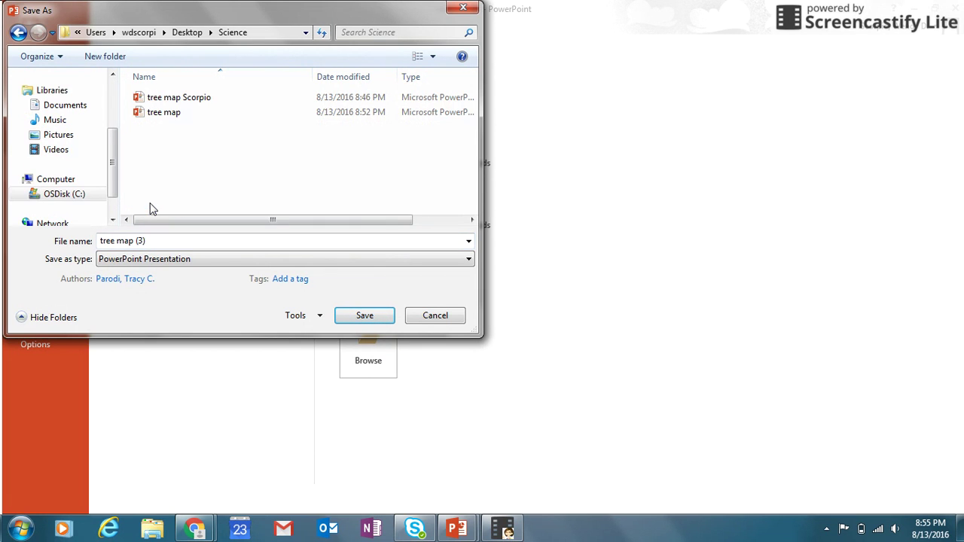
{"action": "left_click", "coordinate": [151, 241]}
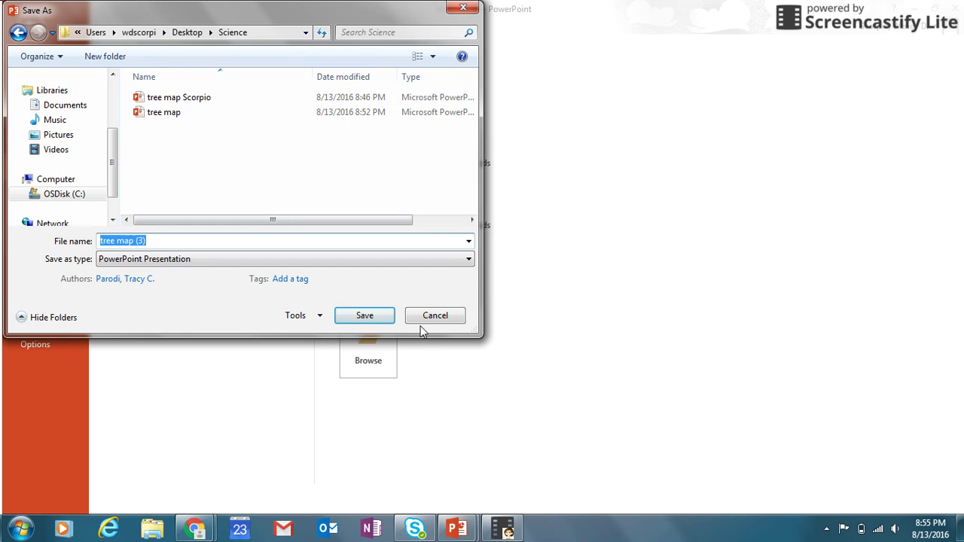
{"action": "left_click", "coordinate": [377, 320]}
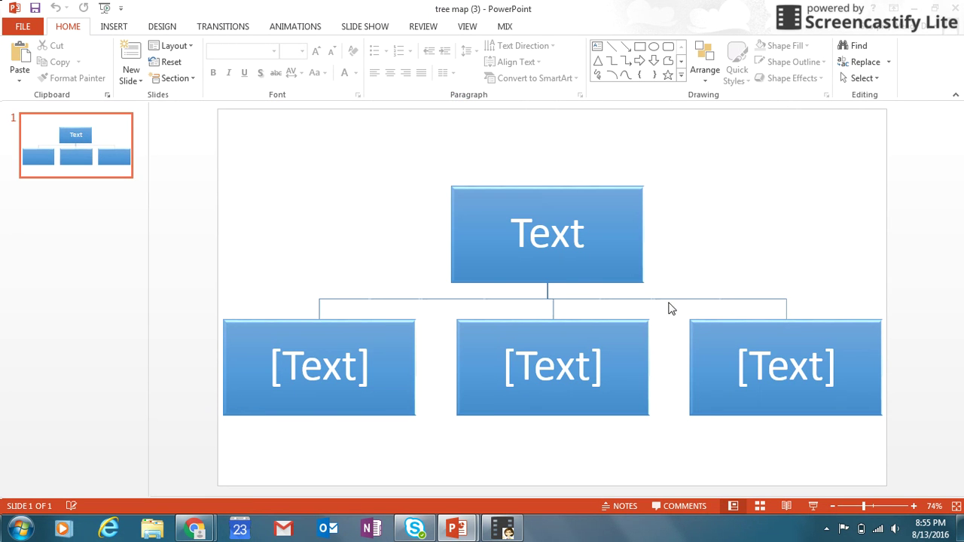
- Set the font size of the text in the tree map's top box to 20
{"action": "left_click", "coordinate": [534, 229]}
{"action": "left_click_drag", "start_coordinate": [583, 230], "coordinate": [534, 230]}
{"action": "left_click", "coordinate": [568, 235]}
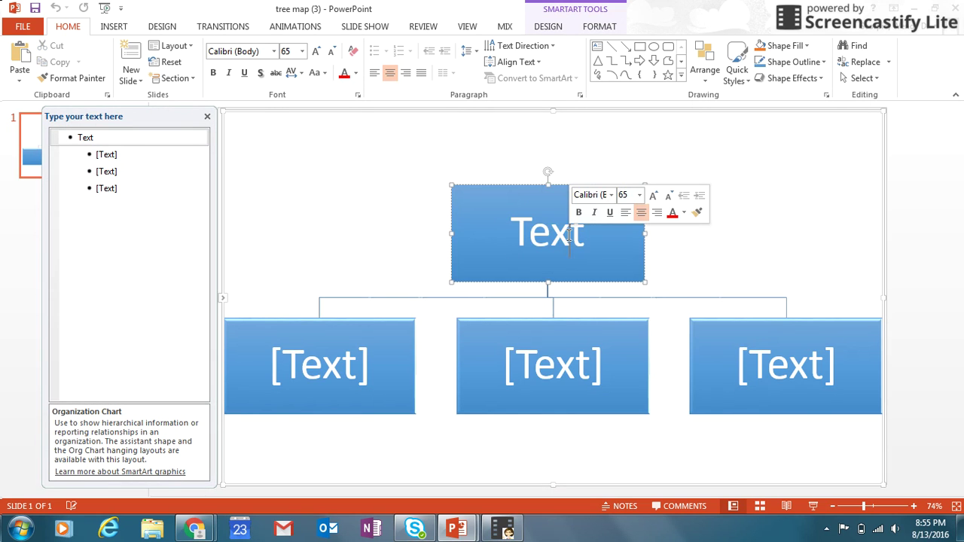
{"action": "left_click", "coordinate": [584, 233]}
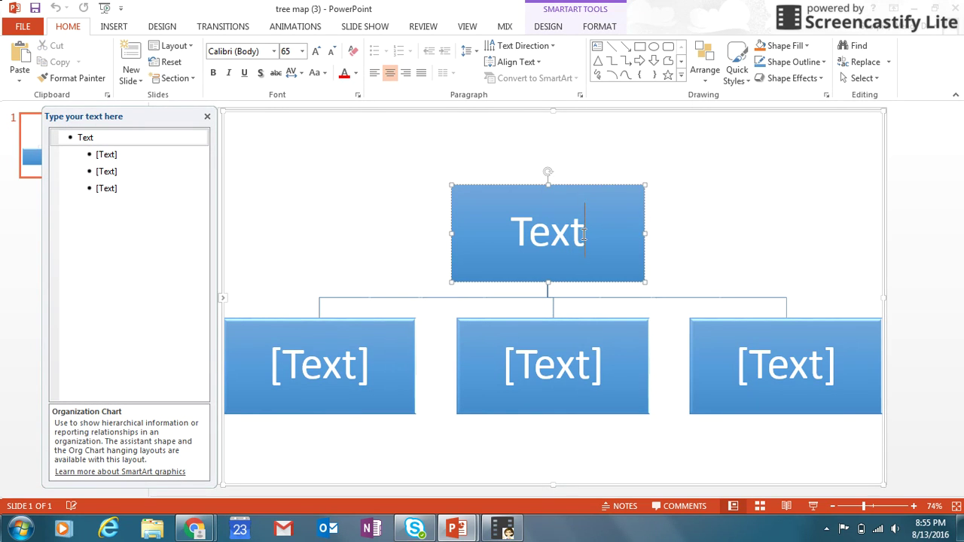
{"action": "left_click_drag", "start_coordinate": [585, 234], "coordinate": [565, 236]}
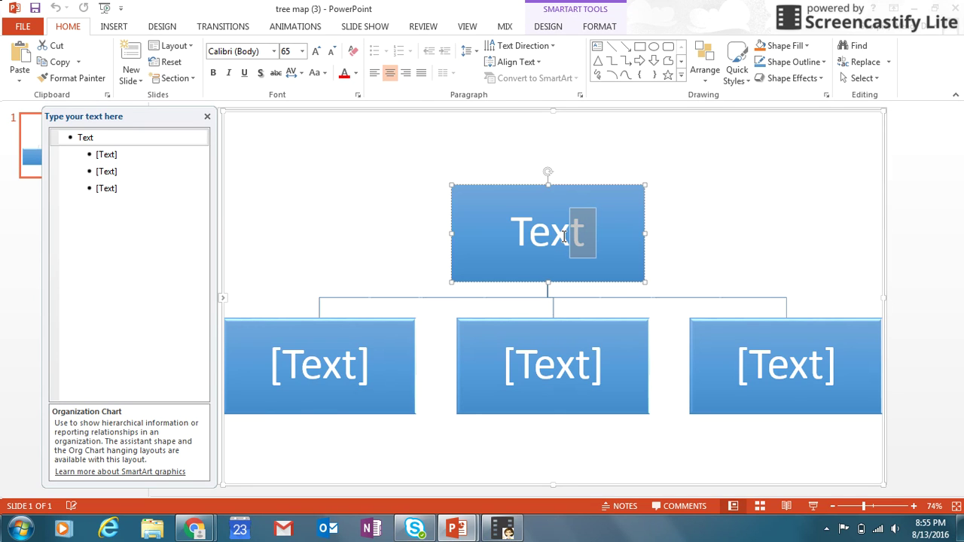
{"action": "left_click_drag", "start_coordinate": [565, 237], "coordinate": [509, 237]}
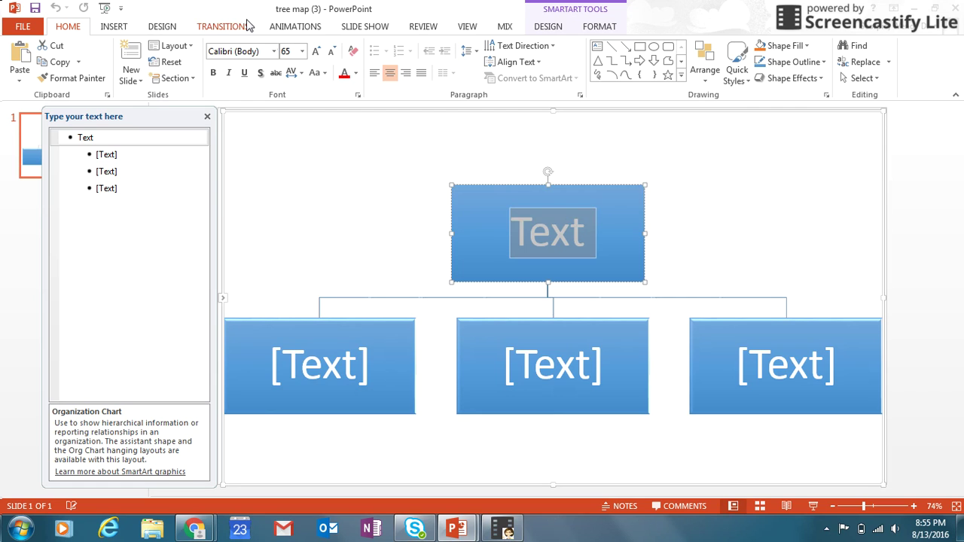
{"action": "left_click", "coordinate": [302, 53]}
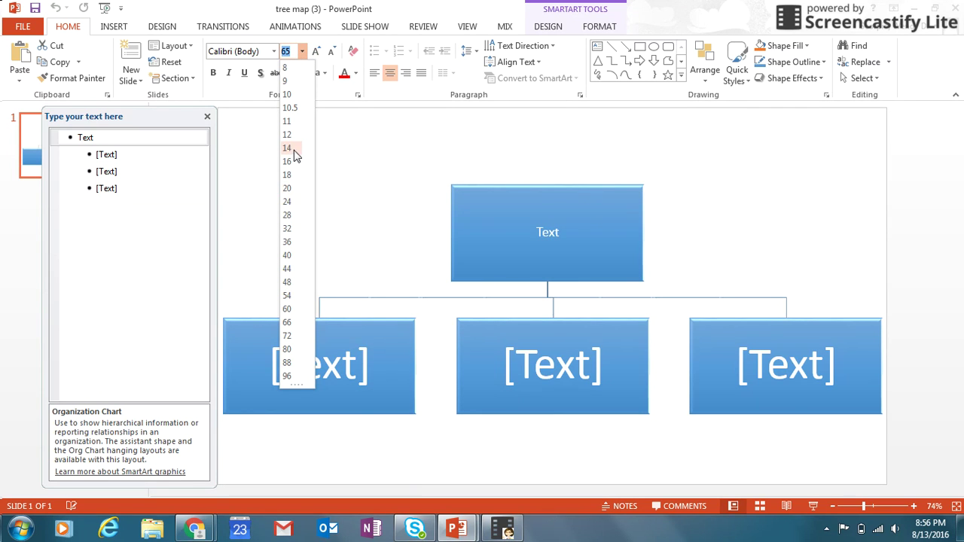
{"action": "left_click", "coordinate": [286, 189]}
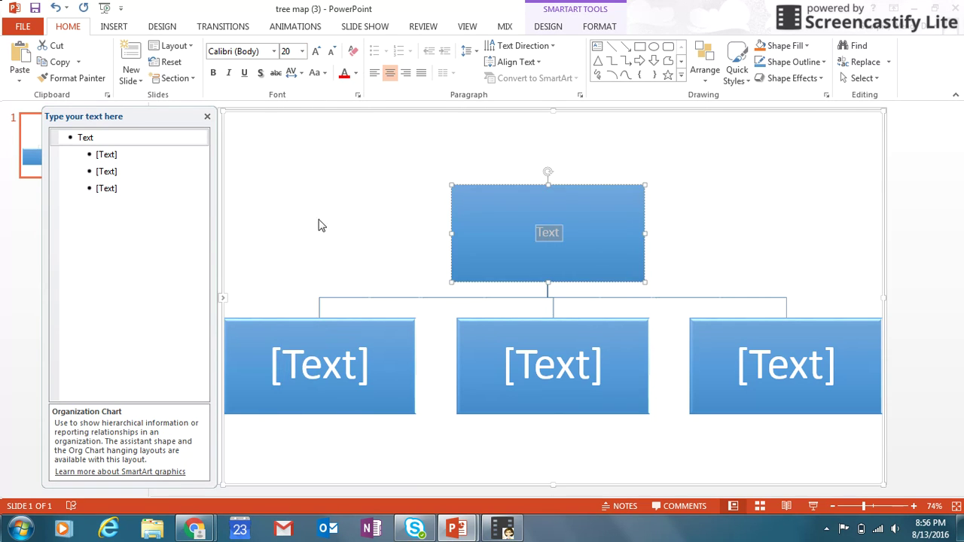
- Set the font size of the first and middle lower boxes of the tree map to 20
{"action": "left_click", "coordinate": [360, 367]}
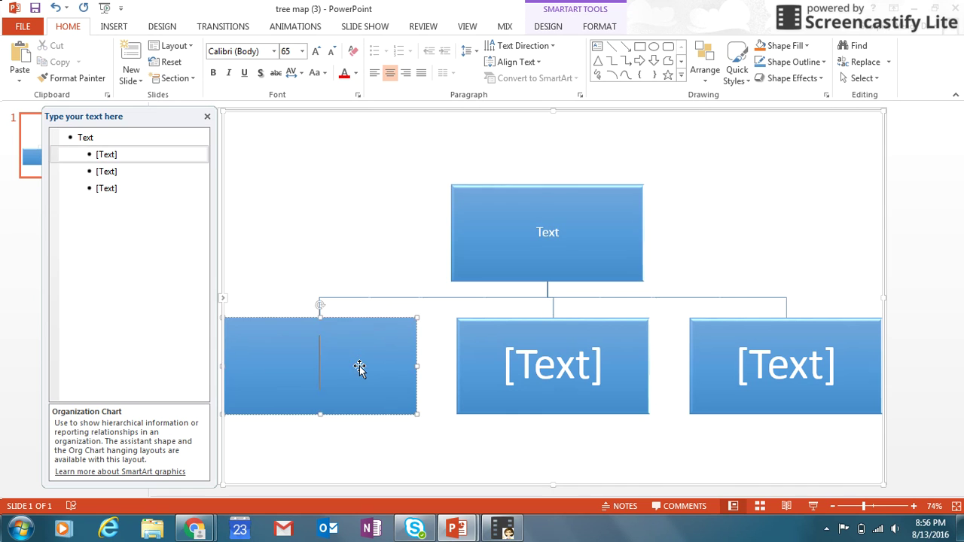
{"action": "left_click", "coordinate": [301, 53]}
{"action": "left_click", "coordinate": [293, 195]}
{"action": "left_click", "coordinate": [530, 365]}
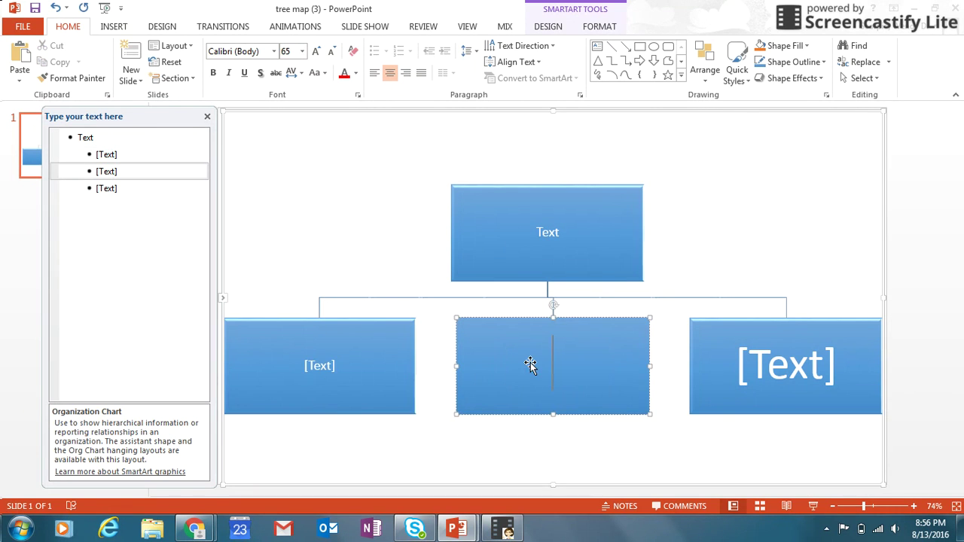
{"action": "left_click", "coordinate": [302, 51]}
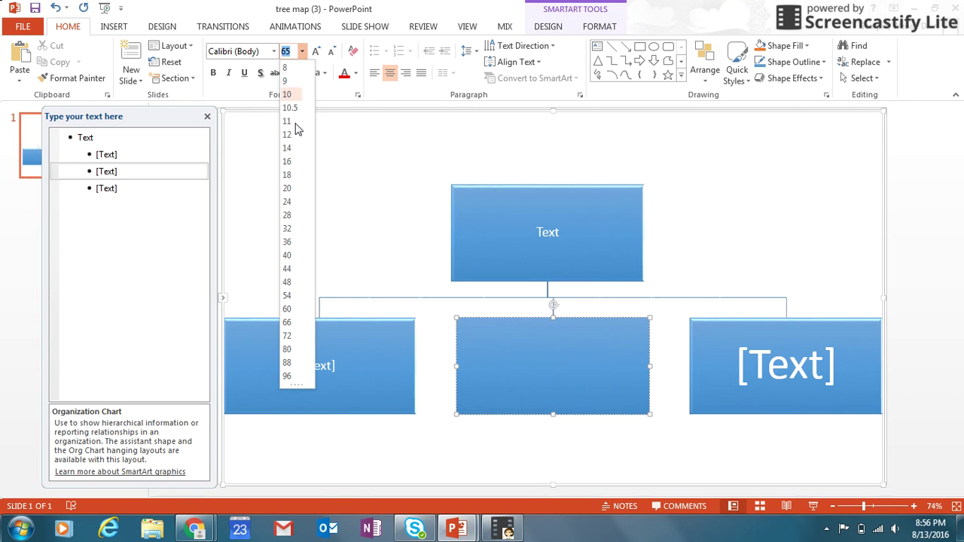
{"action": "left_click", "coordinate": [286, 188]}
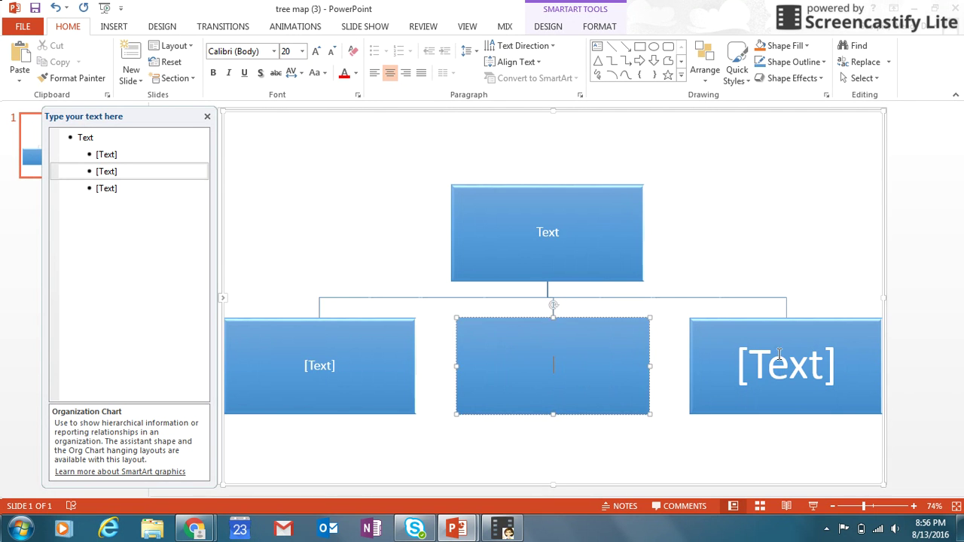
{"action": "left_click", "coordinate": [779, 354]}
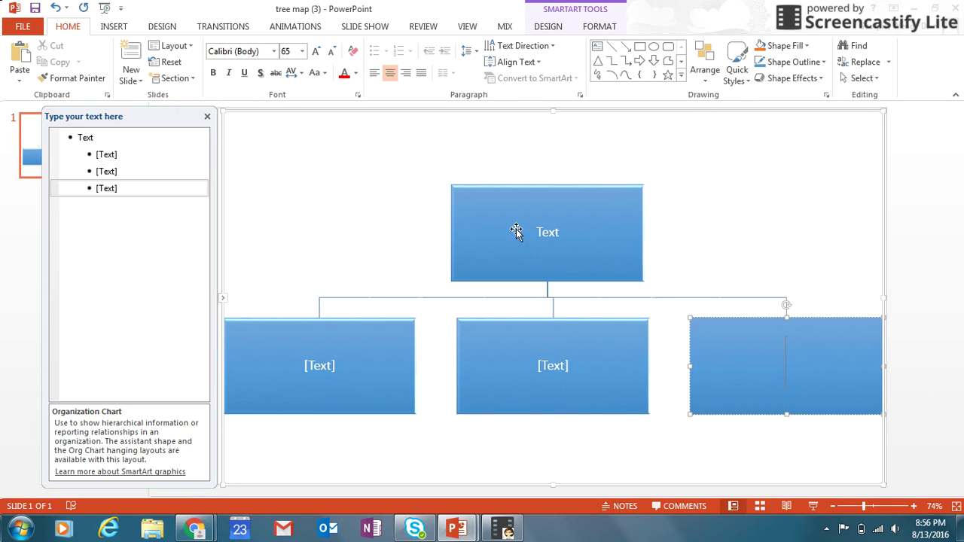
- Save the changes to the presentation and close the SmartArt text pane
{"action": "left_click", "coordinate": [28, 26]}
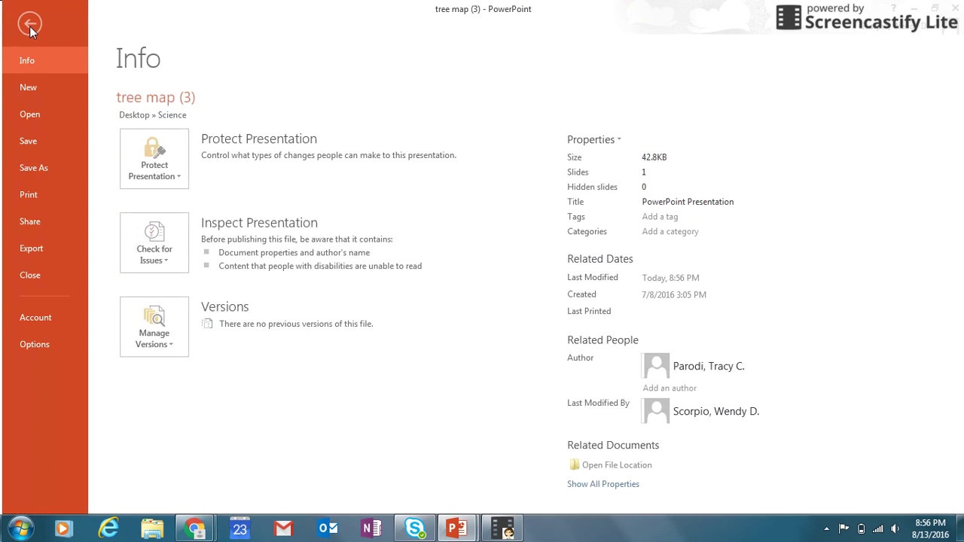
{"action": "left_click", "coordinate": [32, 143]}
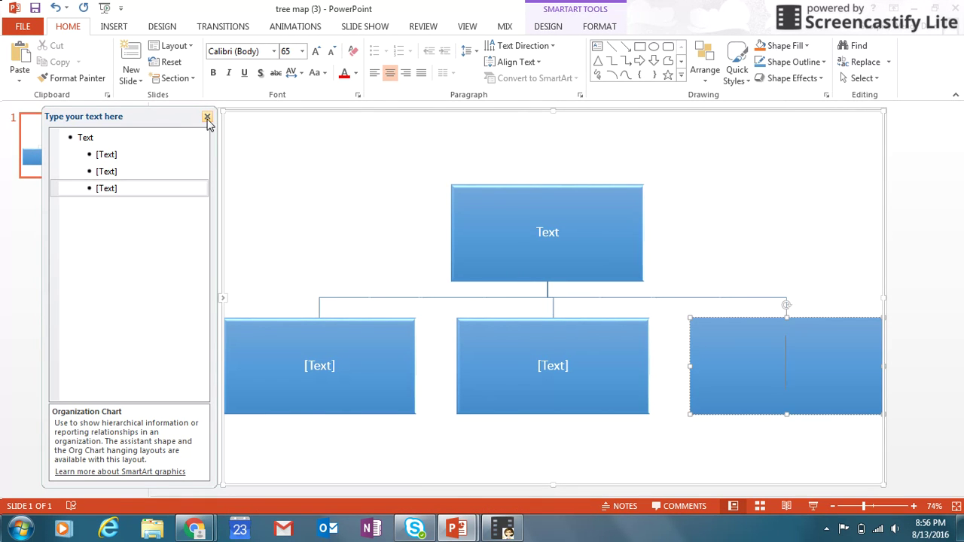
{"action": "left_click", "coordinate": [206, 119]}
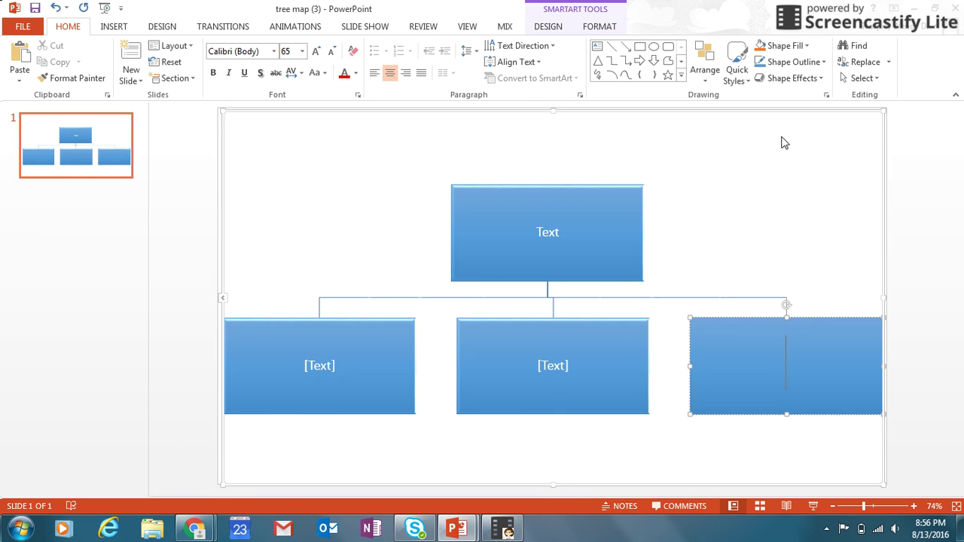
- Switch back to the assignment page in Chrome and start a submission to show the file upload form
{"action": "left_click", "coordinate": [913, 8]}
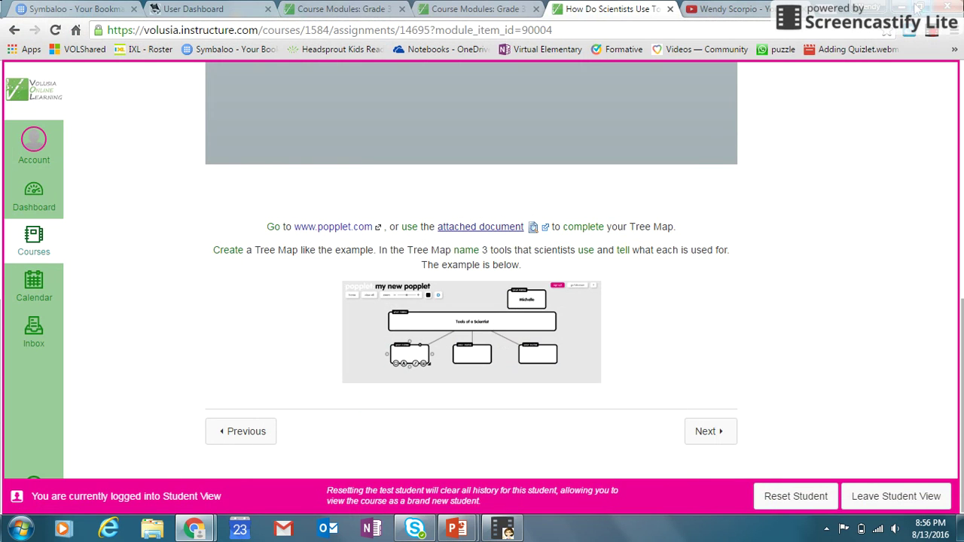
{"action": "scroll", "coordinate": [746, 263], "scroll_direction": "up", "scroll_amount": 6}
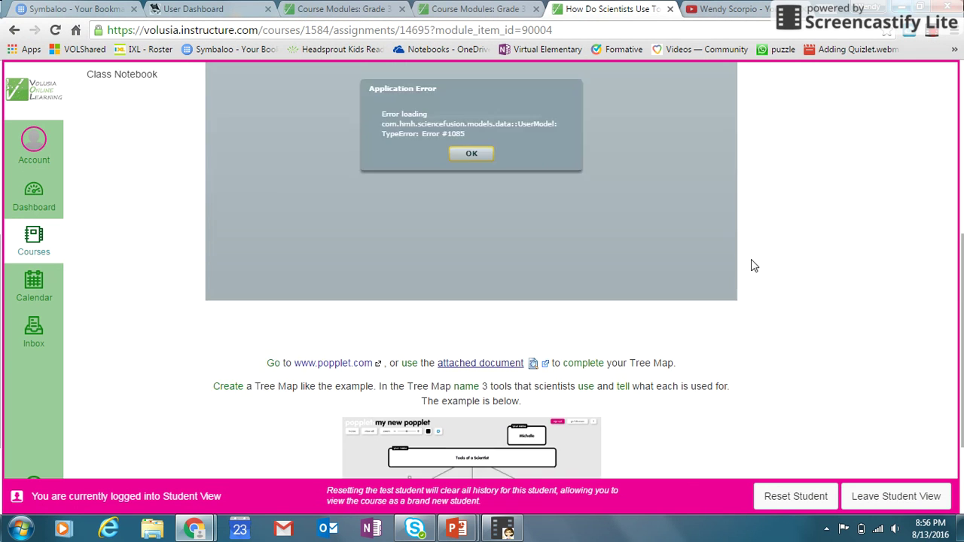
{"action": "scroll", "coordinate": [744, 276], "scroll_direction": "up", "scroll_amount": 1}
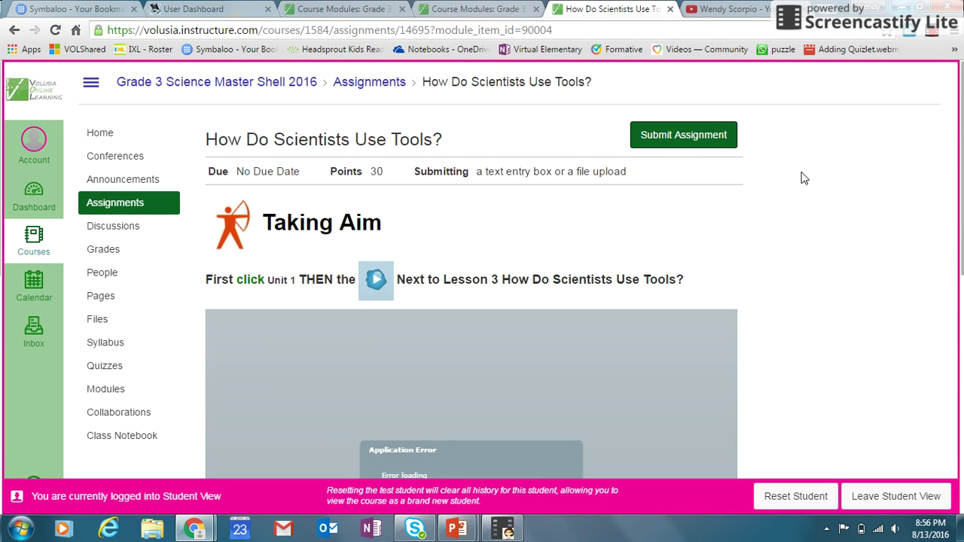
{"action": "left_click", "coordinate": [705, 143]}
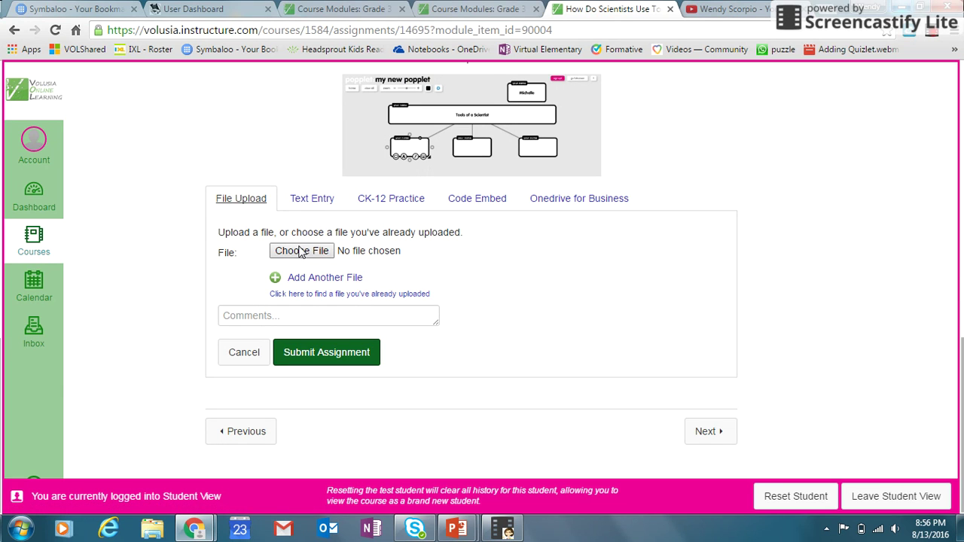
{"action": "scroll", "coordinate": [452, 361], "scroll_direction": "up", "scroll_amount": 4}
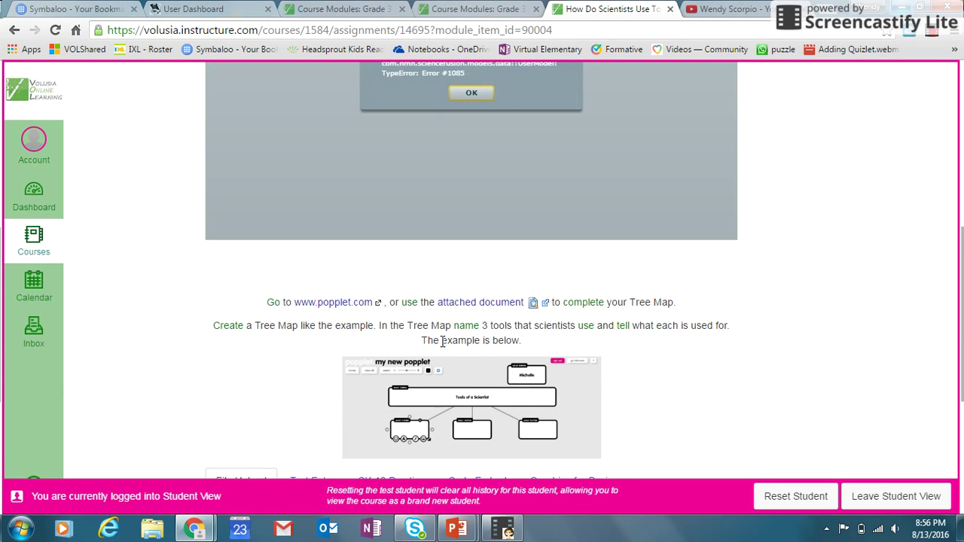
{"action": "left_click", "coordinate": [358, 305]}
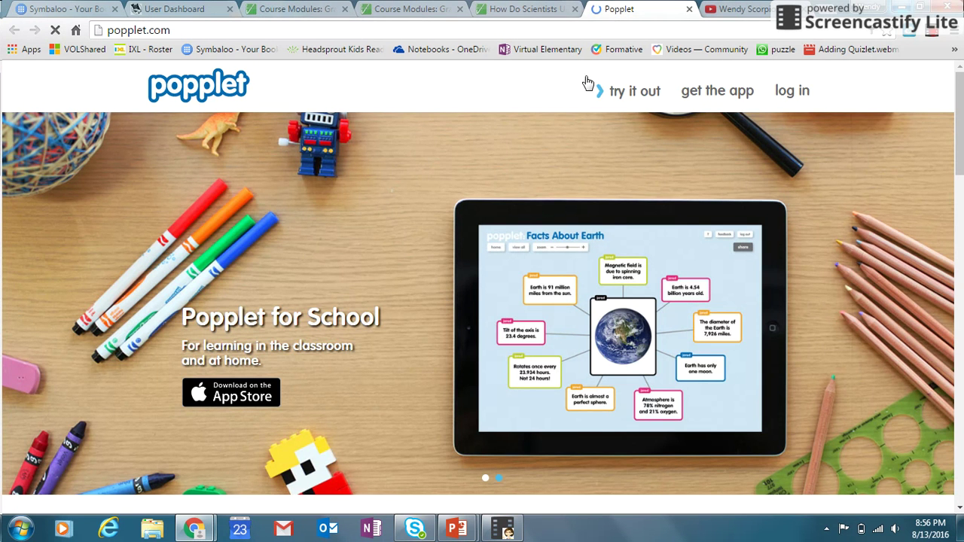
{"action": "scroll", "coordinate": [403, 240], "scroll_direction": "down", "scroll_amount": 2}
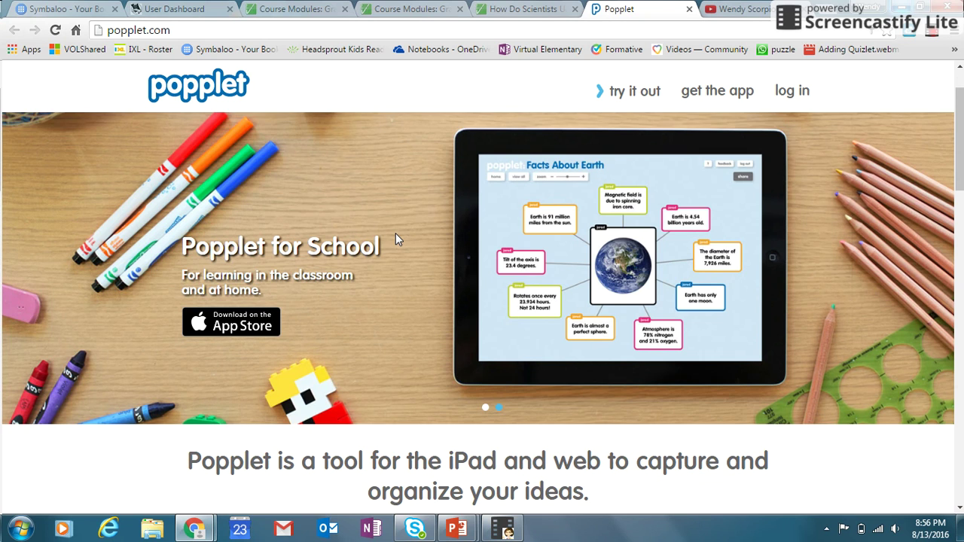
{"action": "scroll", "coordinate": [397, 239], "scroll_direction": "down", "scroll_amount": 2}
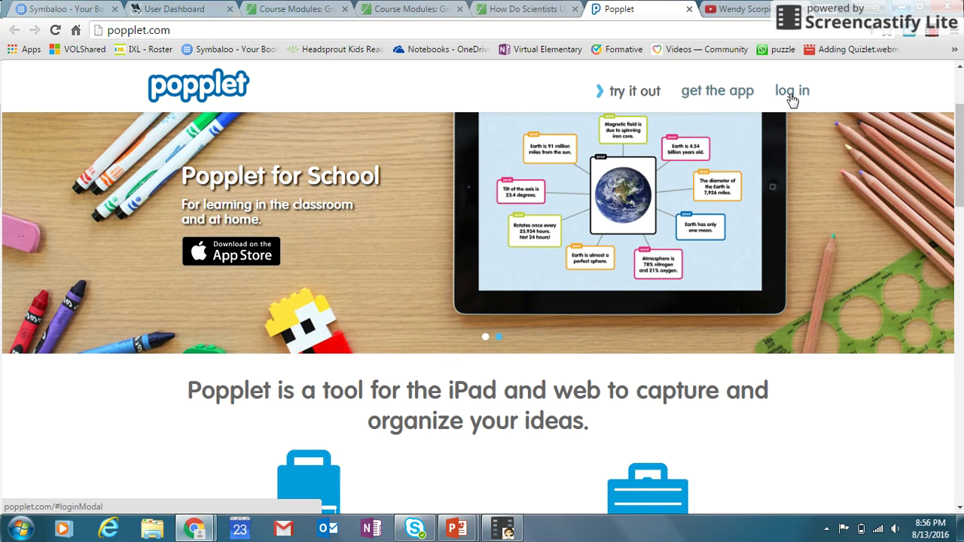
{"action": "scroll", "coordinate": [819, 175], "scroll_direction": "up", "scroll_amount": 4}
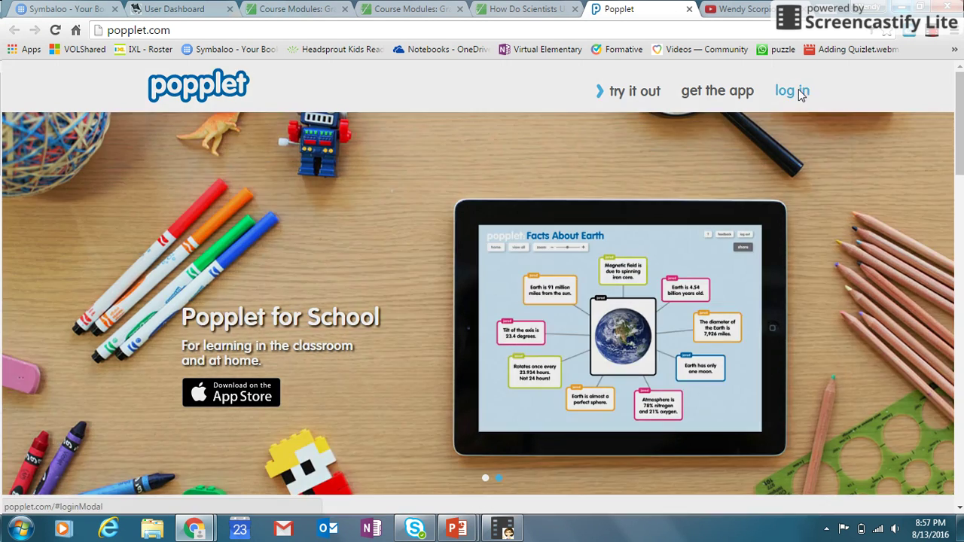
- Log in to Popplet with the saved credentials and open the existing tree map popplet
{"action": "left_click", "coordinate": [795, 90]}
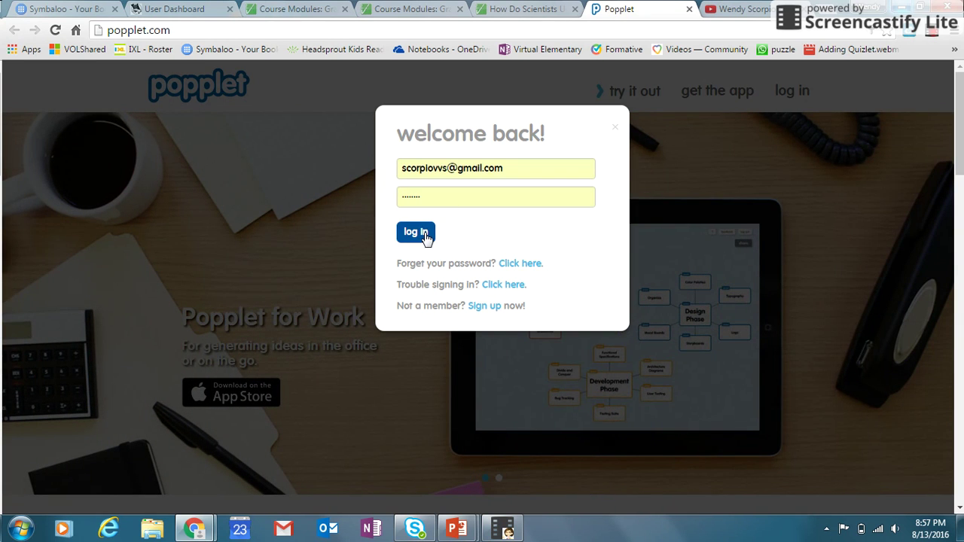
{"action": "left_click", "coordinate": [424, 232]}
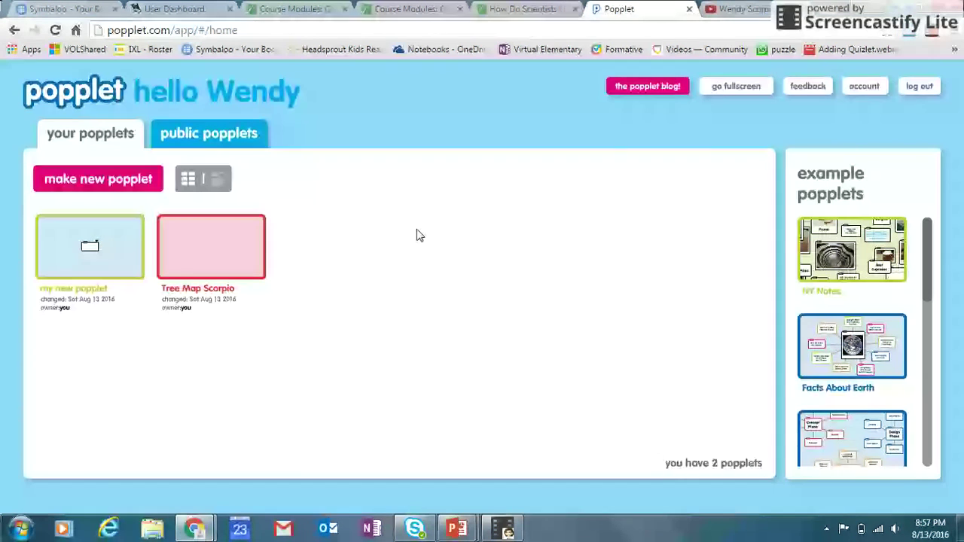
{"action": "left_click", "coordinate": [211, 254]}
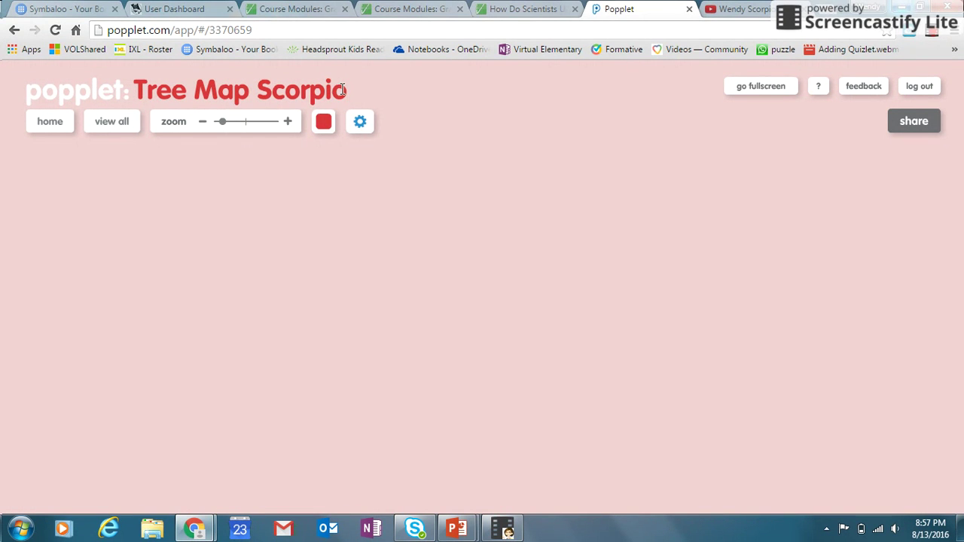
- Retitle the popplet with "Tree Map" followed by the owner's last name
{"action": "left_click_drag", "start_coordinate": [343, 90], "coordinate": [133, 80]}
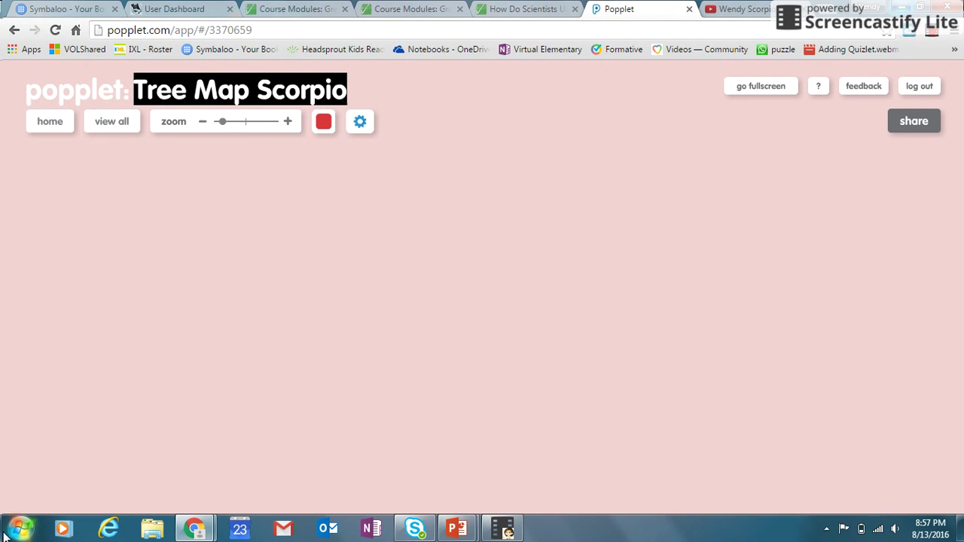
{"action": "type", "text": "Tree Map Sc"}
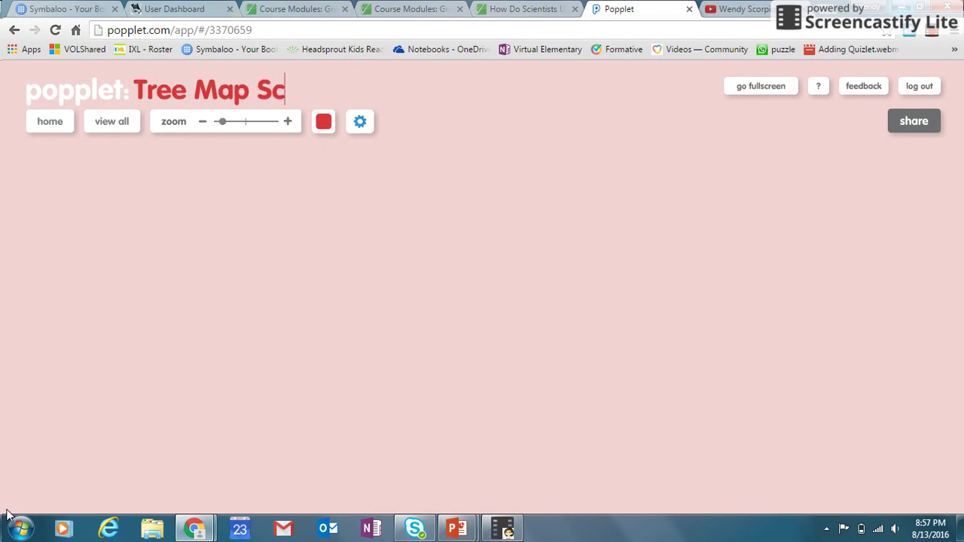
{"action": "type", "text": "orpio"}
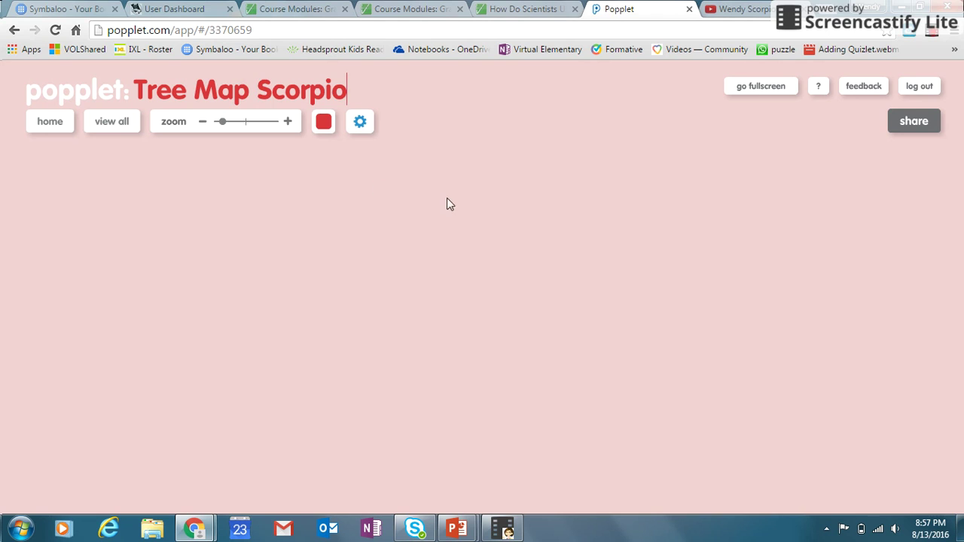
- Try the blue and gray color themes on the popplet and set its background to white
{"action": "left_click", "coordinate": [323, 124]}
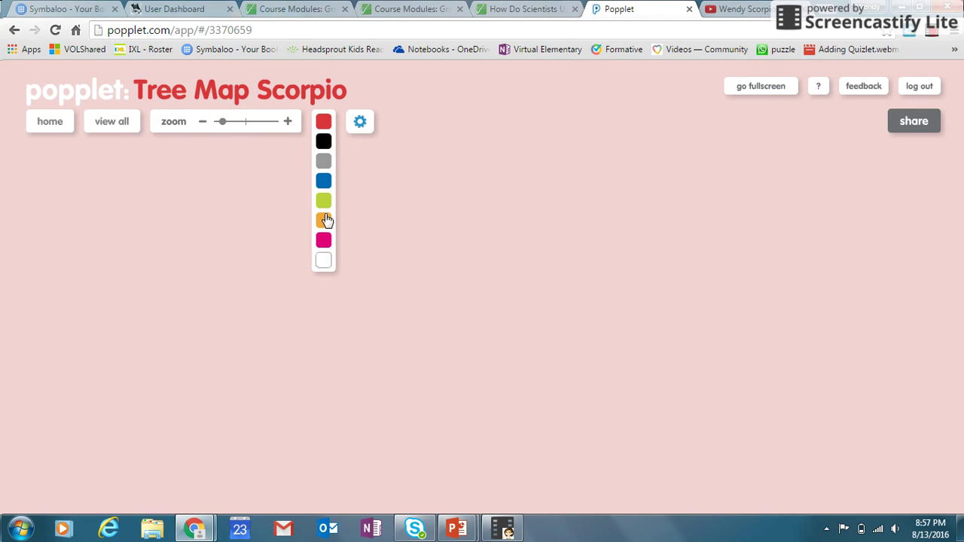
{"action": "left_click", "coordinate": [323, 181]}
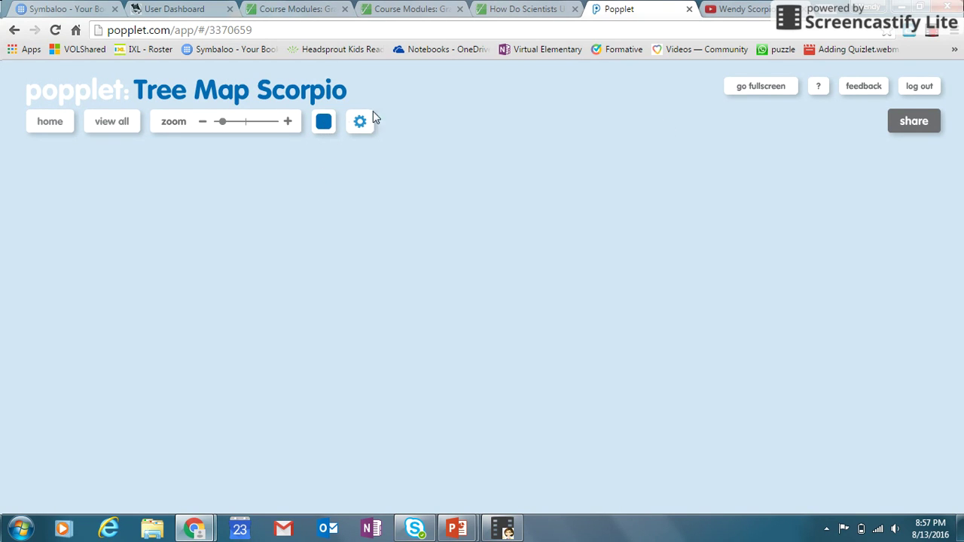
{"action": "left_click", "coordinate": [324, 127]}
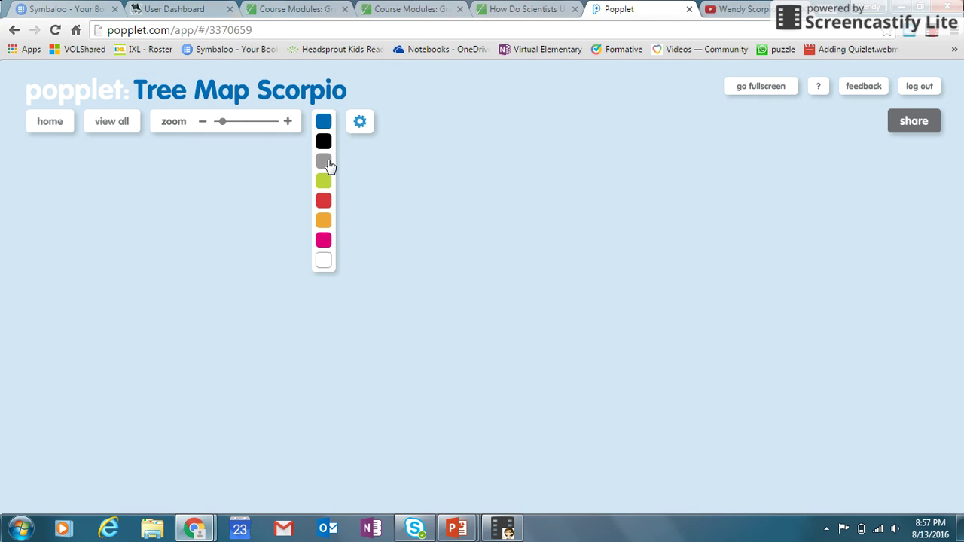
{"action": "left_click", "coordinate": [326, 163]}
{"action": "left_click", "coordinate": [323, 126]}
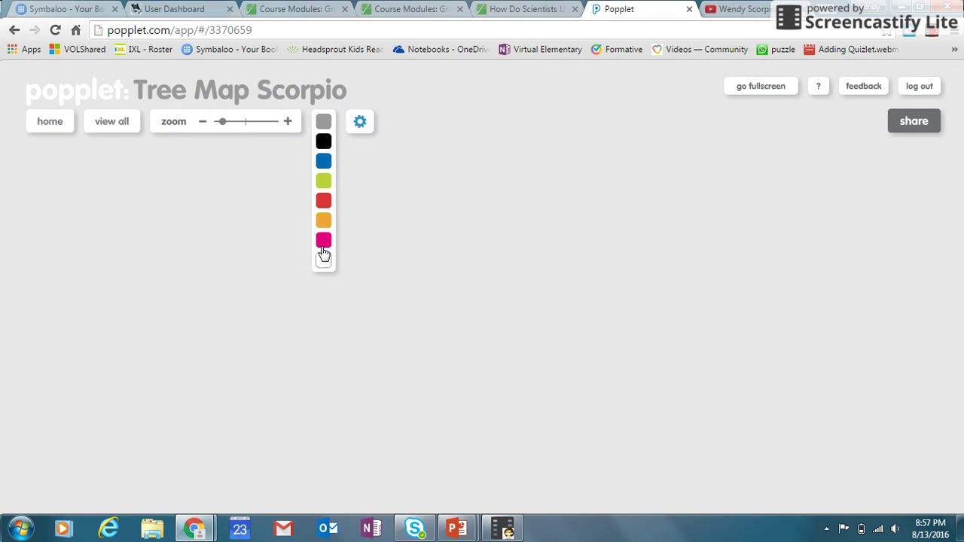
{"action": "left_click", "coordinate": [323, 261]}
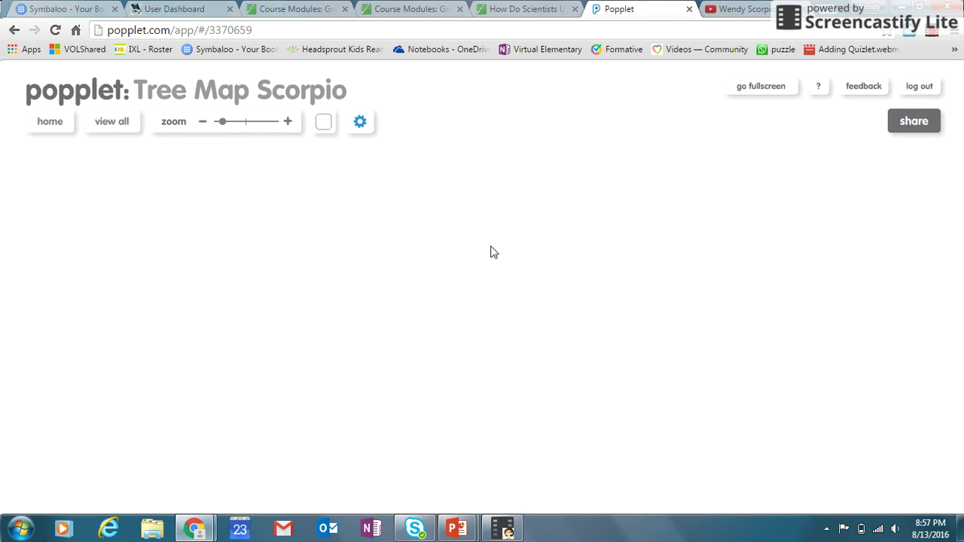
- Create the first popple on the blank canvas, and open and close its comment view
{"action": "double_click", "coordinate": [462, 218]}
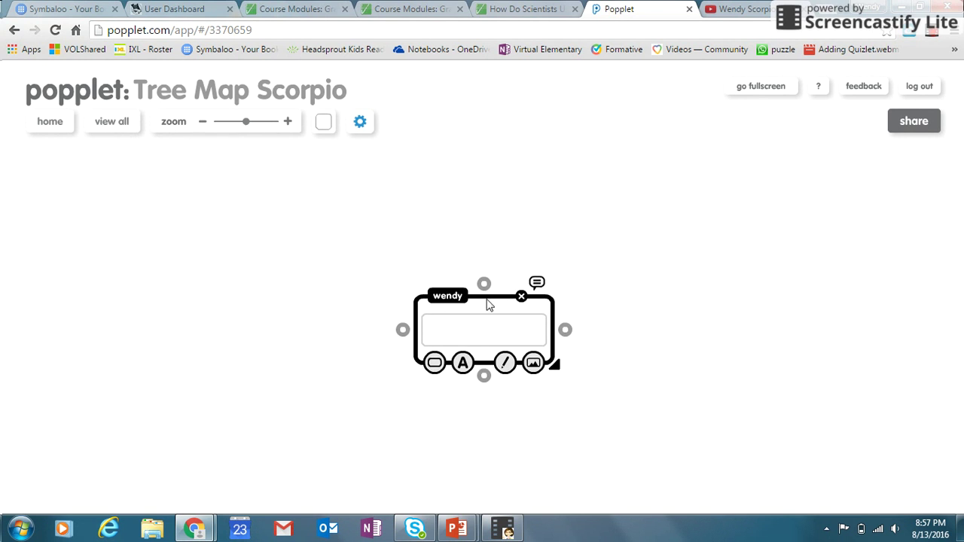
{"action": "left_click", "coordinate": [538, 284]}
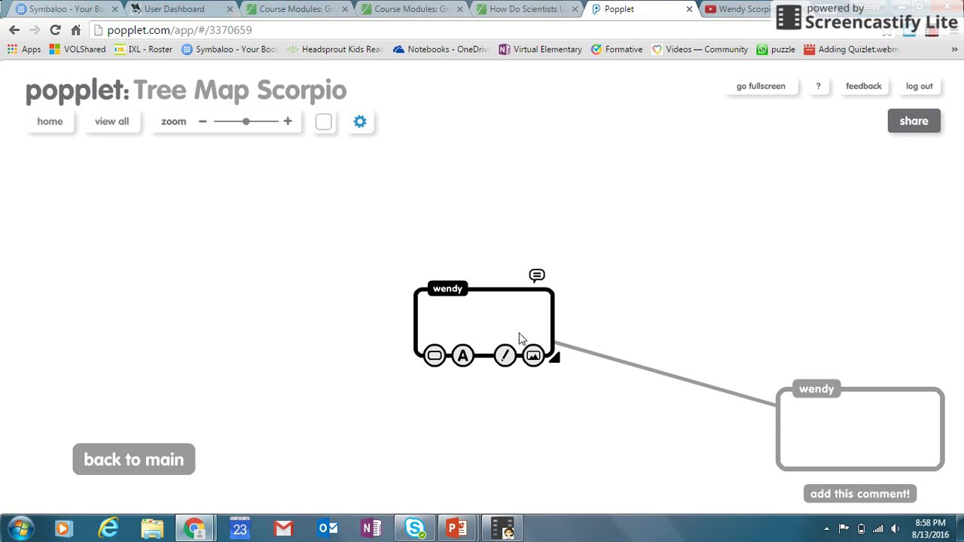
{"action": "left_click", "coordinate": [536, 276]}
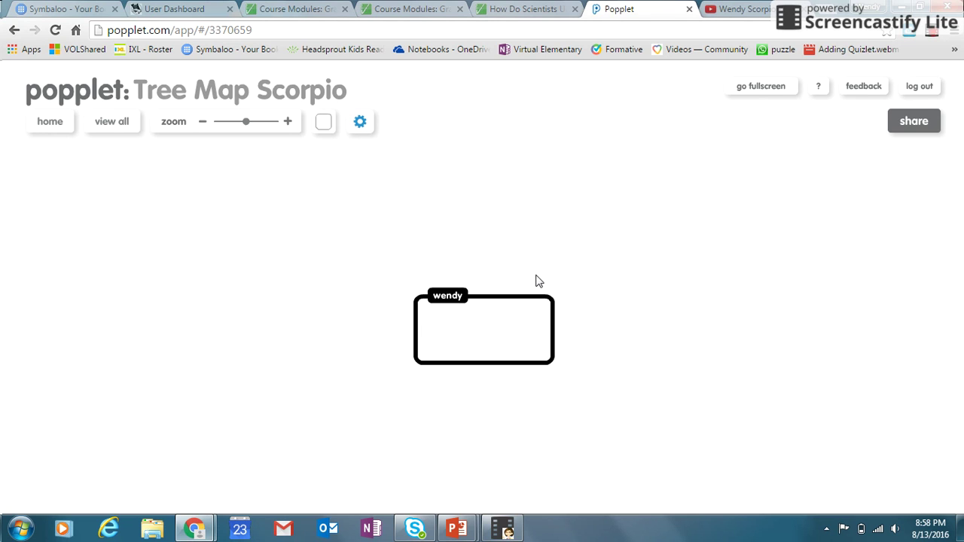
- Add three empty popples linked to the central one: one to its right, one above and one to its left
{"action": "mouse_move", "coordinate": [540, 301]}
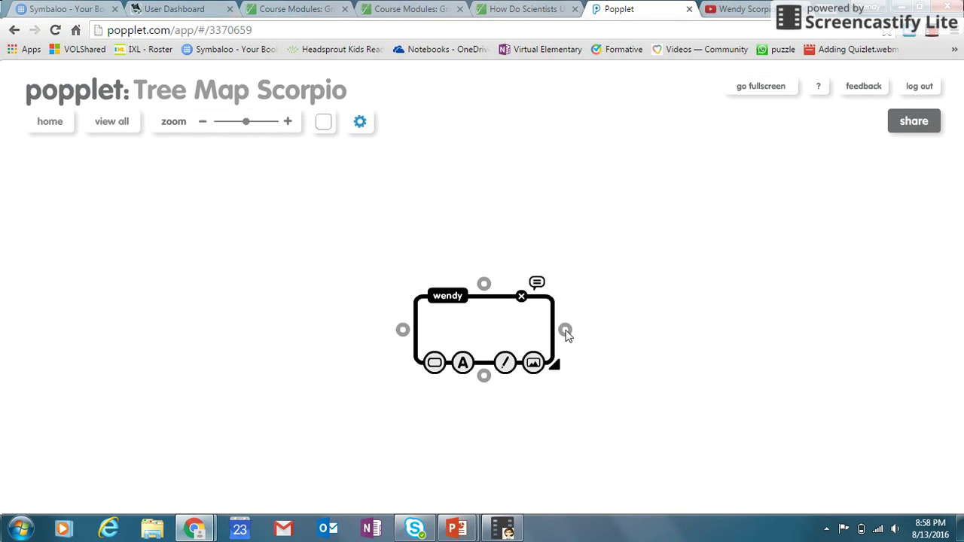
{"action": "left_click_drag", "start_coordinate": [566, 335], "coordinate": [746, 321]}
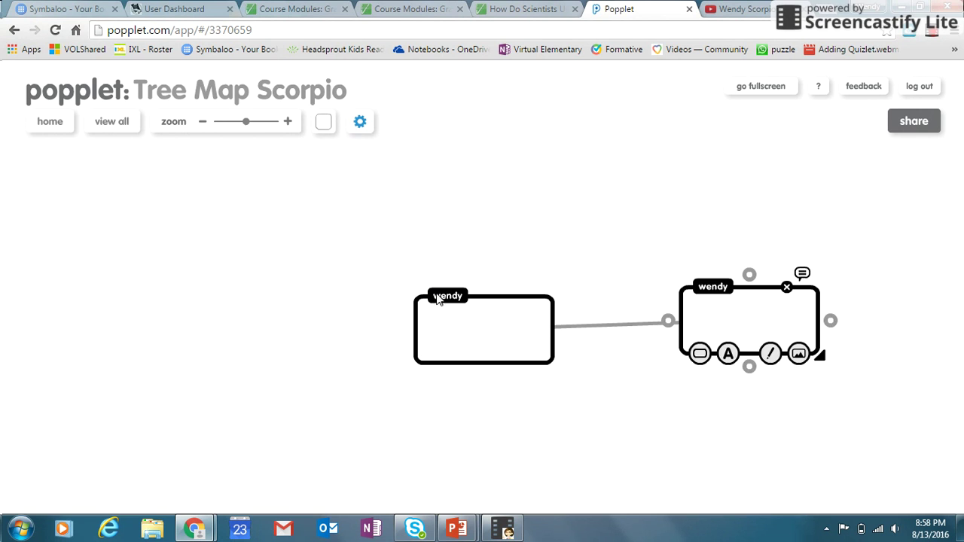
{"action": "left_click", "coordinate": [488, 322]}
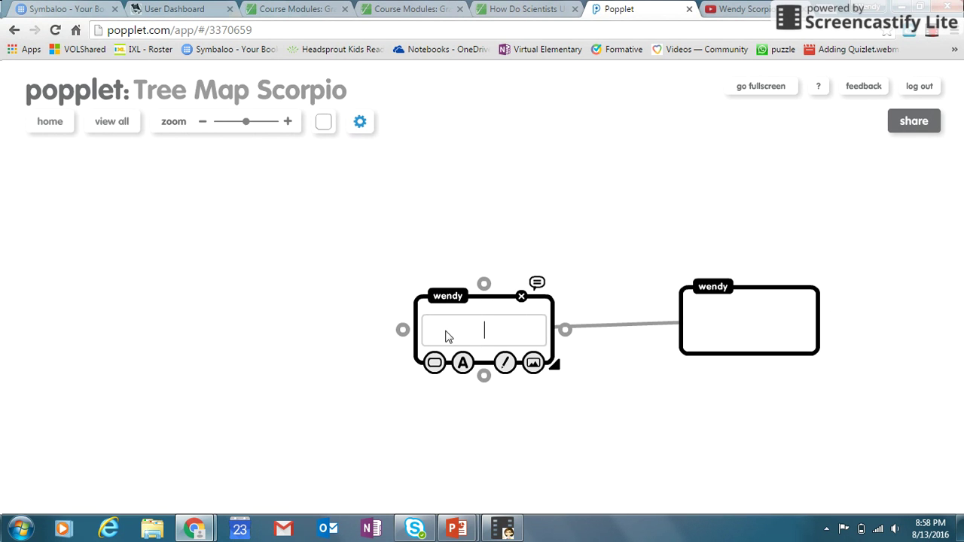
{"action": "left_click_drag", "start_coordinate": [479, 289], "coordinate": [481, 184]}
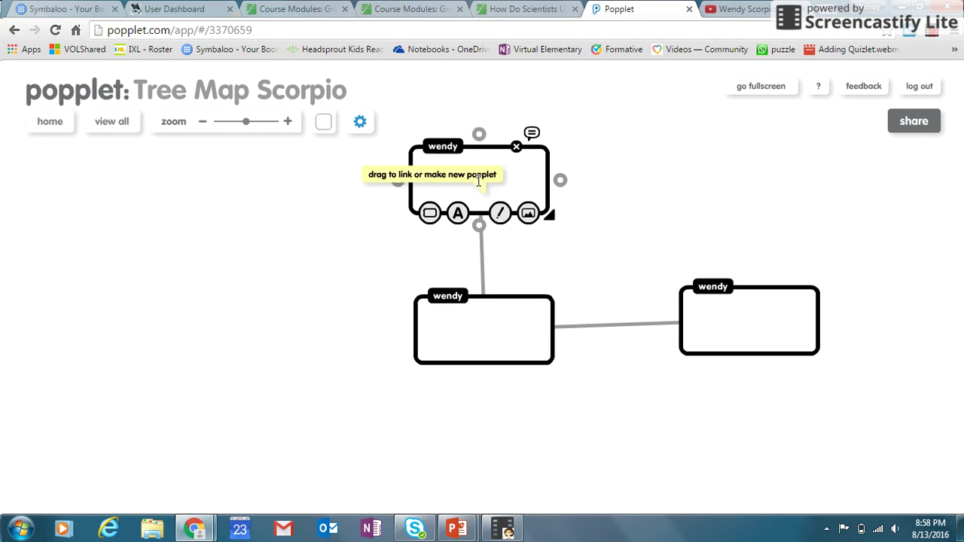
{"action": "left_click", "coordinate": [479, 336]}
{"action": "left_click_drag", "start_coordinate": [405, 334], "coordinate": [244, 319]}
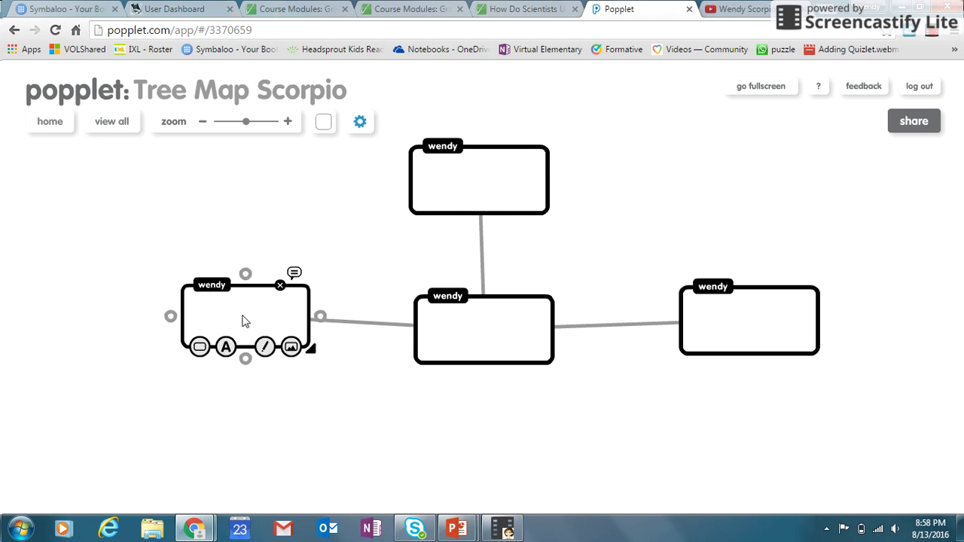
- Add a linked popple below the central one and delete it again
{"action": "left_click", "coordinate": [477, 345]}
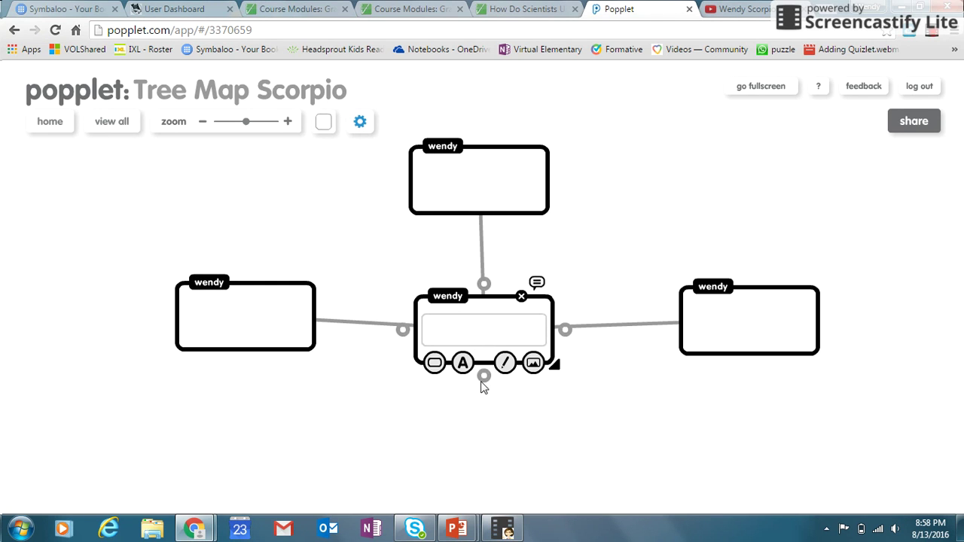
{"action": "left_click_drag", "start_coordinate": [482, 383], "coordinate": [491, 449]}
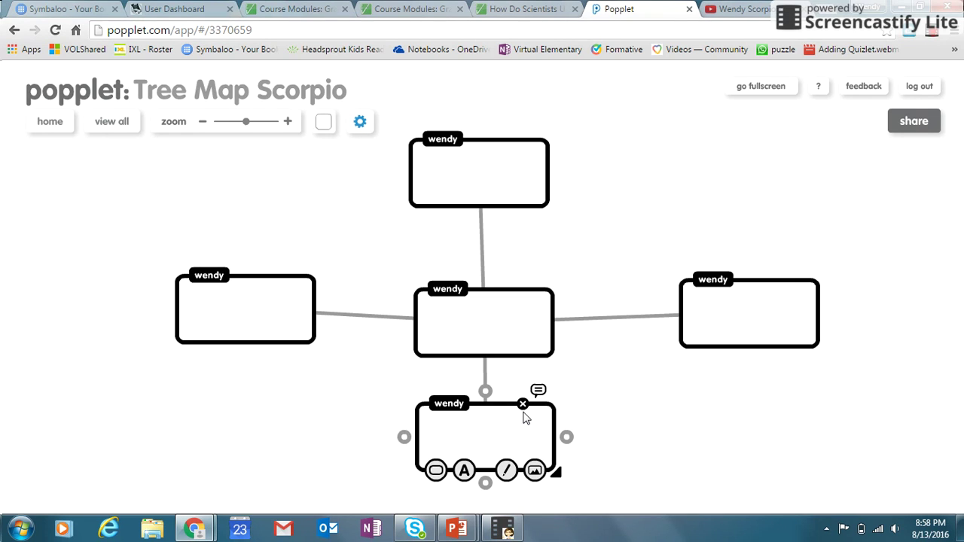
{"action": "left_click", "coordinate": [523, 405]}
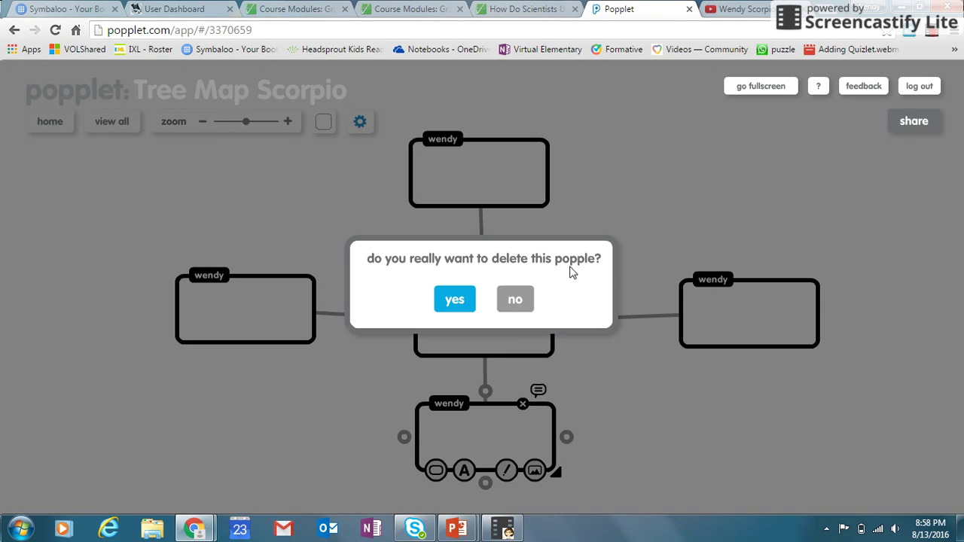
{"action": "left_click", "coordinate": [451, 300]}
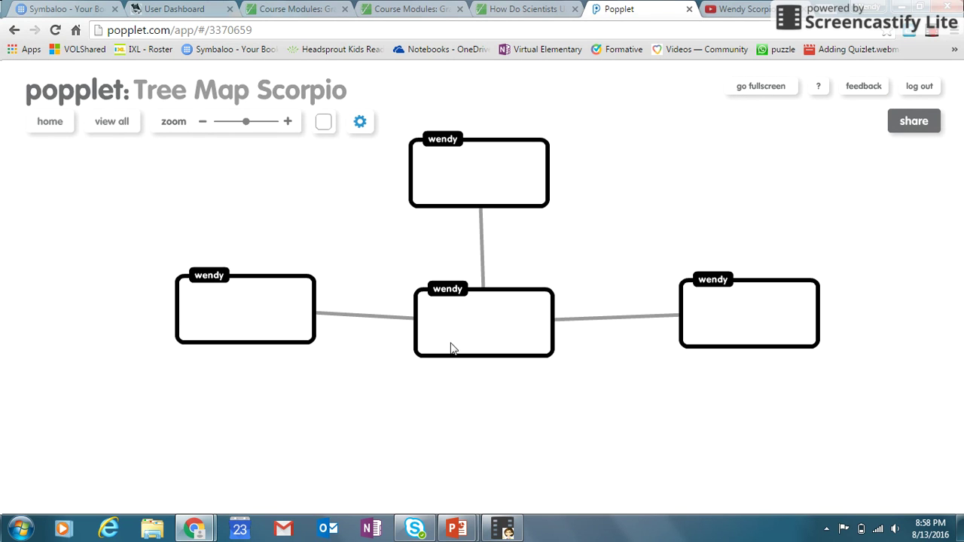
- Switch to PowerPoint to compare the tree map (3) layout with the popplet, and return to Popplet in Chrome
{"action": "mouse_move", "coordinate": [457, 529]}
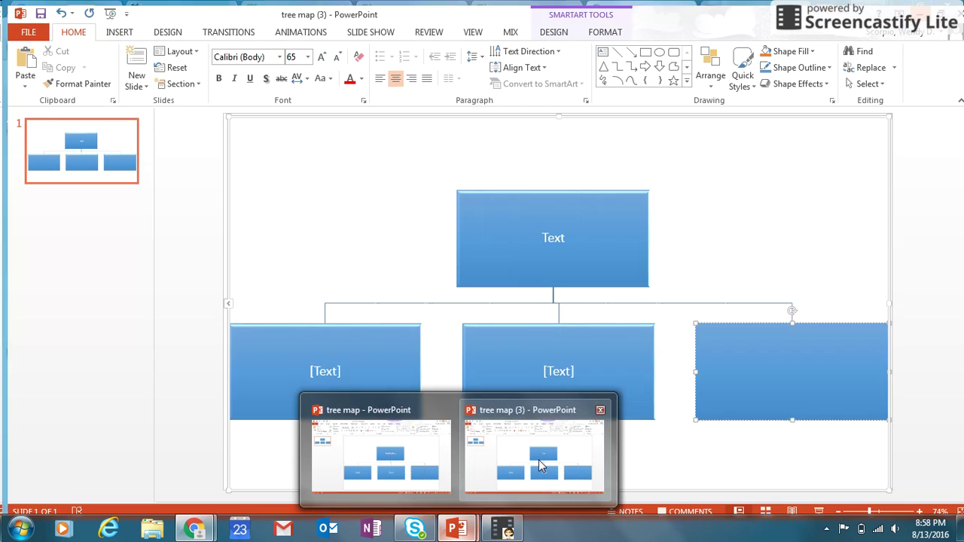
{"action": "left_click", "coordinate": [538, 459]}
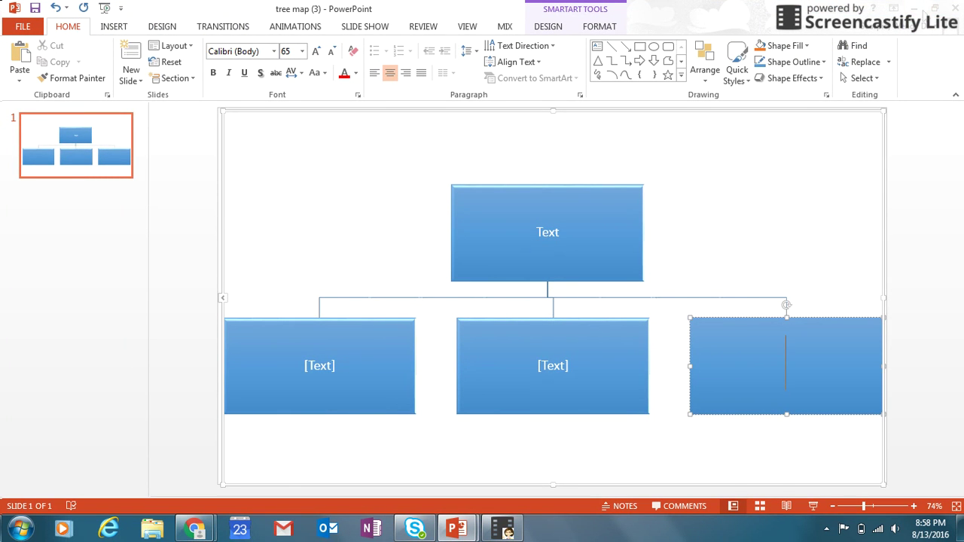
{"action": "left_click", "coordinate": [922, 13]}
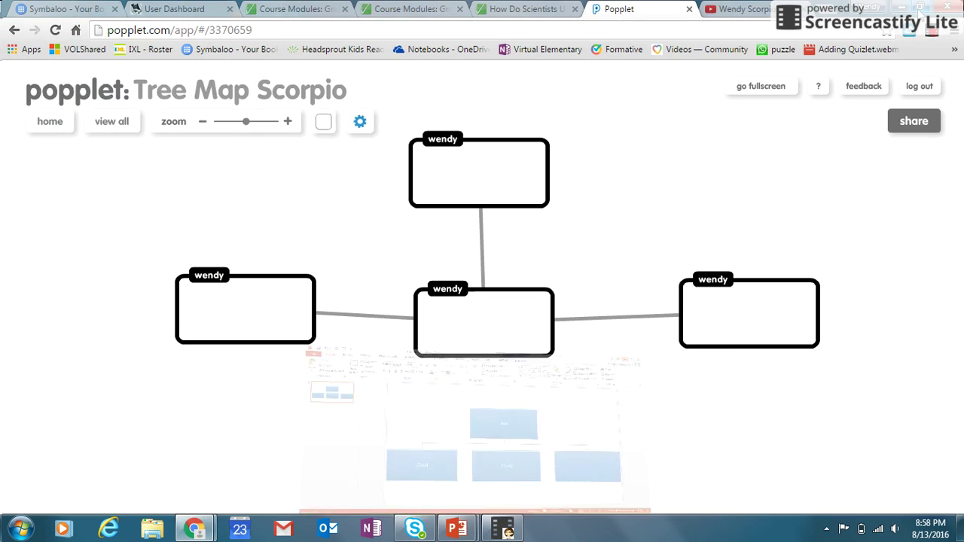
- Enter the sample text "dsdfsdf" in the upper popple and show its text size and alignment options
{"action": "left_click", "coordinate": [454, 174]}
{"action": "type", "text": "dsdfsdf"}
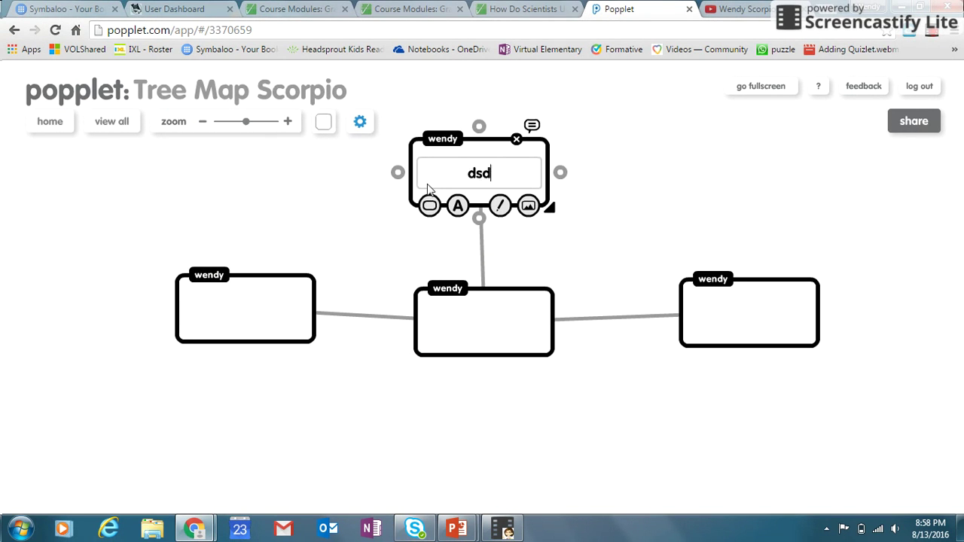
{"action": "left_click", "coordinate": [457, 208]}
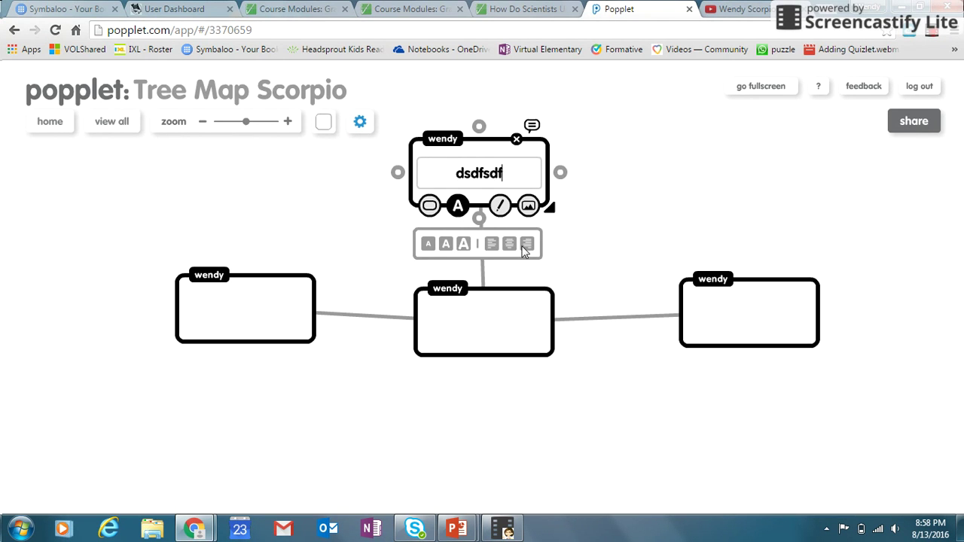
- Try red, orange and pink borders on the upper popple and set its border to lime green
{"action": "left_click", "coordinate": [430, 206]}
{"action": "left_click", "coordinate": [494, 245]}
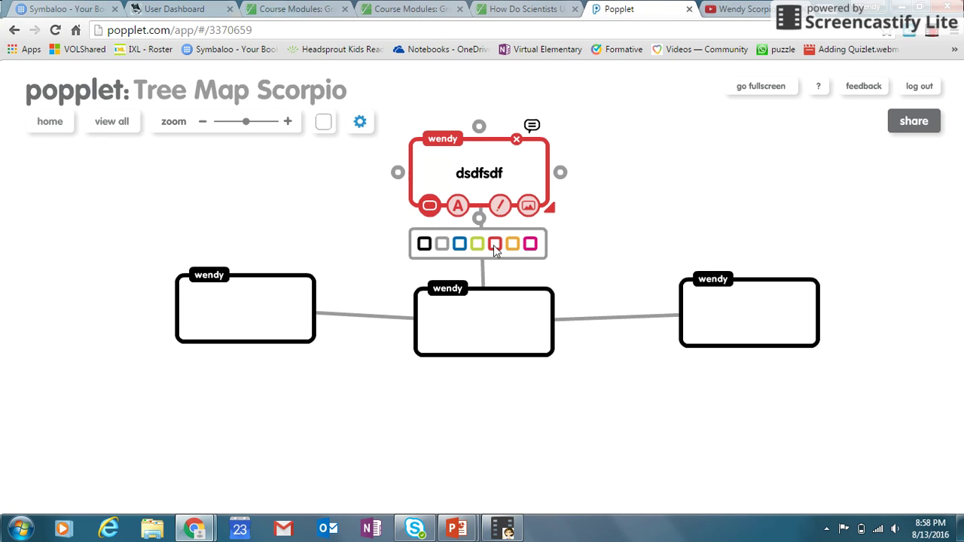
{"action": "left_click", "coordinate": [476, 246]}
{"action": "left_click", "coordinate": [514, 246]}
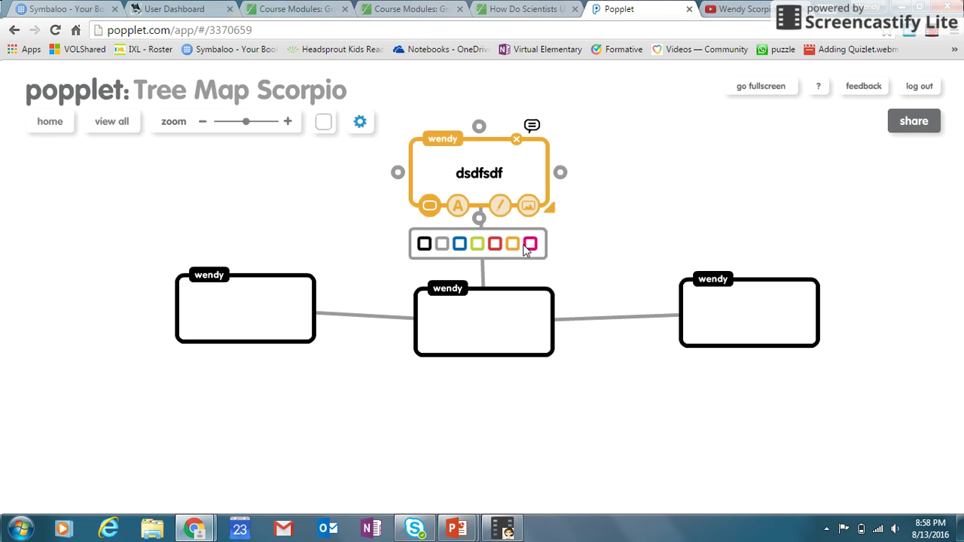
{"action": "left_click", "coordinate": [529, 245]}
{"action": "left_click", "coordinate": [476, 245]}
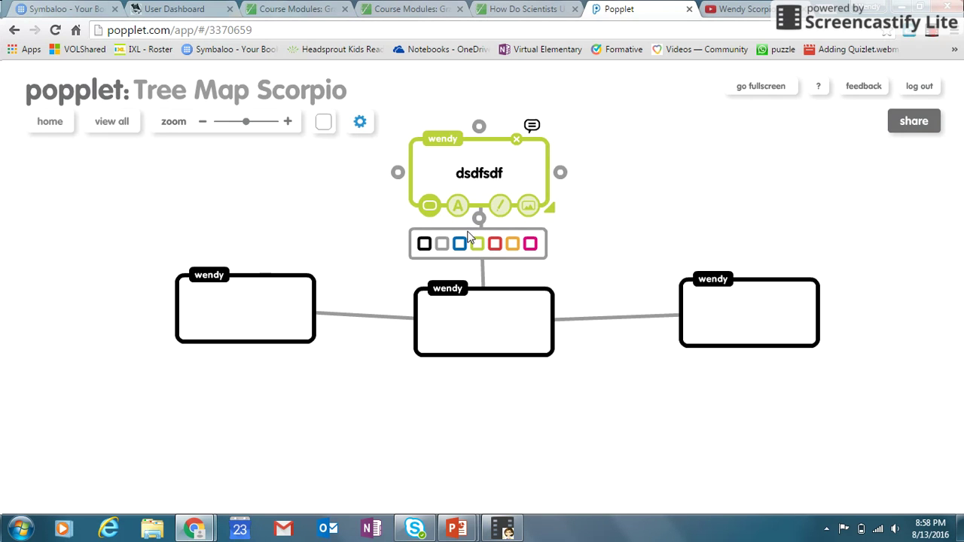
- Draw a freehand black scribble in the upper popple and show its options for adding an image or video
{"action": "left_click", "coordinate": [503, 208]}
{"action": "mouse_move", "coordinate": [464, 167]}
{"action": "left_mouse_down"}
{"action": "mouse_move", "coordinate": [459, 181]}
{"action": "mouse_move", "coordinate": [497, 138]}
{"action": "mouse_move", "coordinate": [484, 192]}
{"action": "left_mouse_up"}
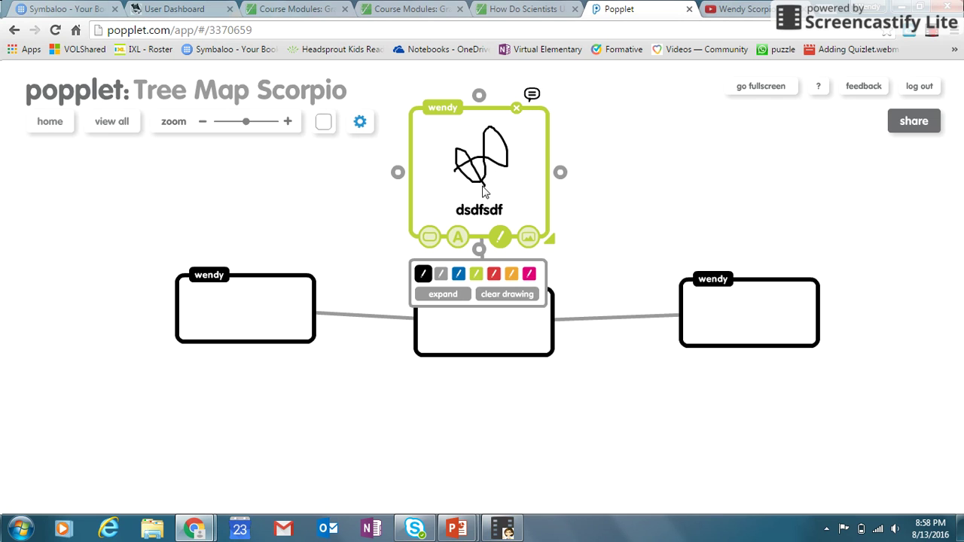
{"action": "left_click", "coordinate": [533, 236]}
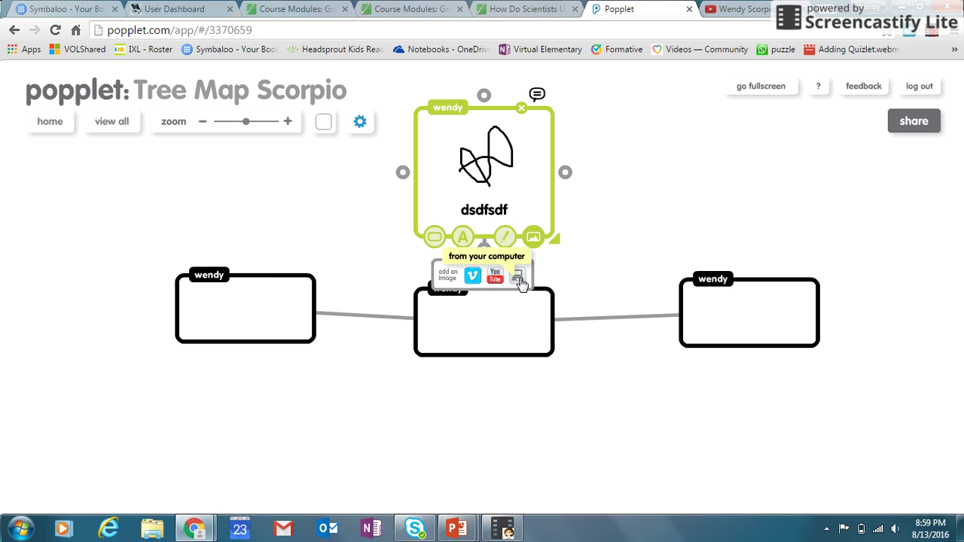
- Enter the sample text "sdfdsf" in the left popple and set its border to lime green
{"action": "left_click", "coordinate": [267, 309]}
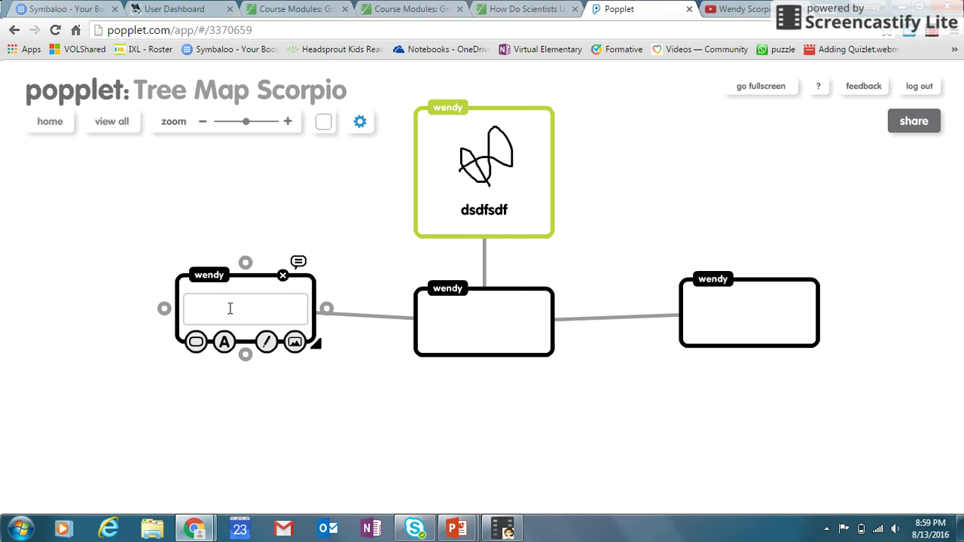
{"action": "type", "text": "sdfdsf"}
{"action": "left_click", "coordinate": [196, 343]}
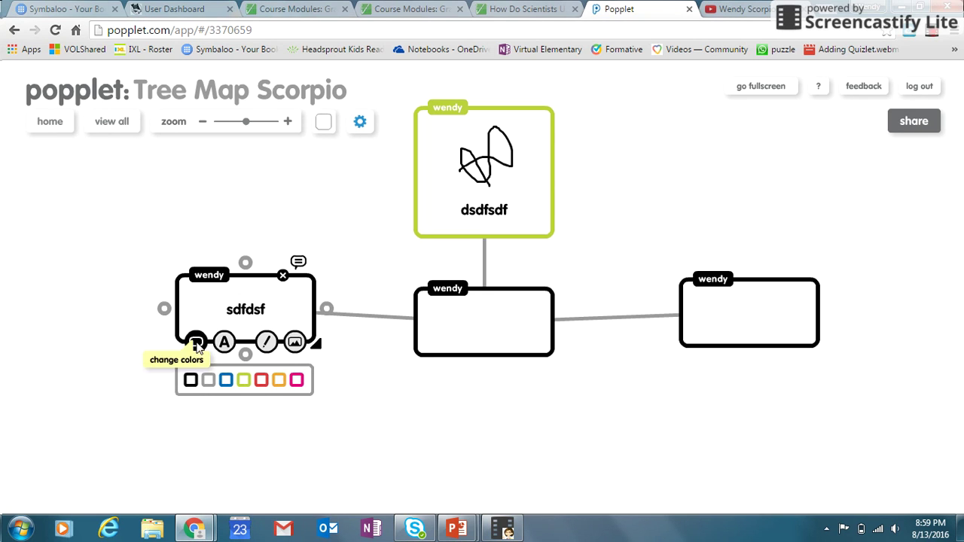
{"action": "left_click", "coordinate": [227, 380]}
{"action": "left_click", "coordinate": [243, 380]}
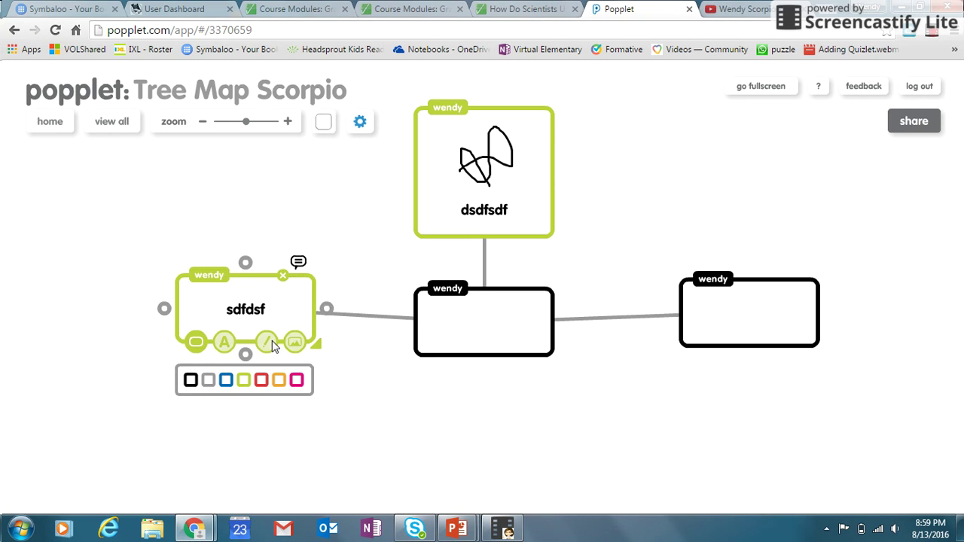
- Draw a freehand black scribble in the left popple, choose the pink pen colour, and show the options for adding an image
{"action": "left_click", "coordinate": [267, 343]}
{"action": "mouse_move", "coordinate": [226, 316]}
{"action": "left_mouse_down"}
{"action": "mouse_move", "coordinate": [290, 299]}
{"action": "mouse_move", "coordinate": [250, 308]}
{"action": "mouse_move", "coordinate": [247, 328]}
{"action": "left_mouse_up"}
{"action": "left_click", "coordinate": [297, 426]}
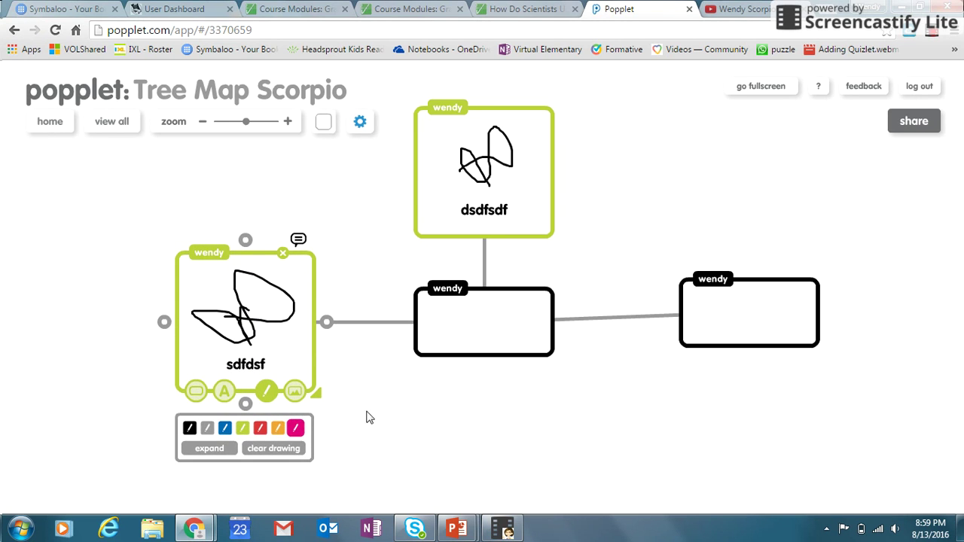
{"action": "left_click", "coordinate": [295, 391]}
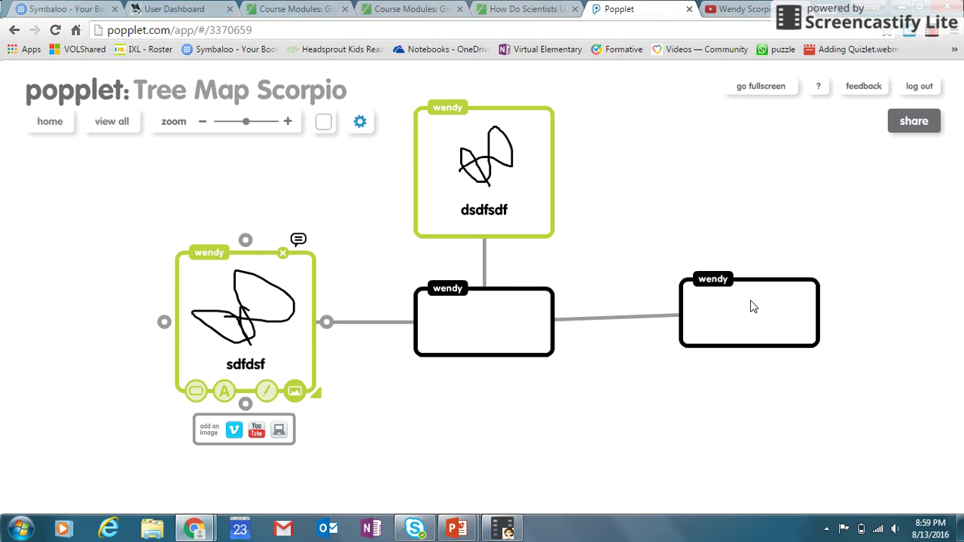
{"action": "scroll", "coordinate": [712, 452], "scroll_direction": "down", "scroll_amount": 1}
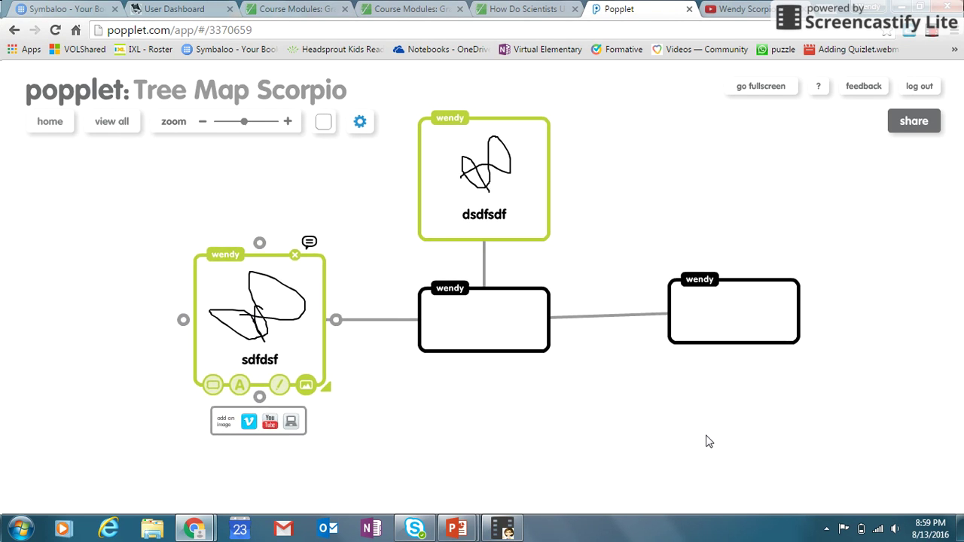
{"action": "scroll", "coordinate": [707, 441], "scroll_direction": "down", "scroll_amount": 1}
{"action": "scroll", "coordinate": [701, 438], "scroll_direction": "up", "scroll_amount": 1}
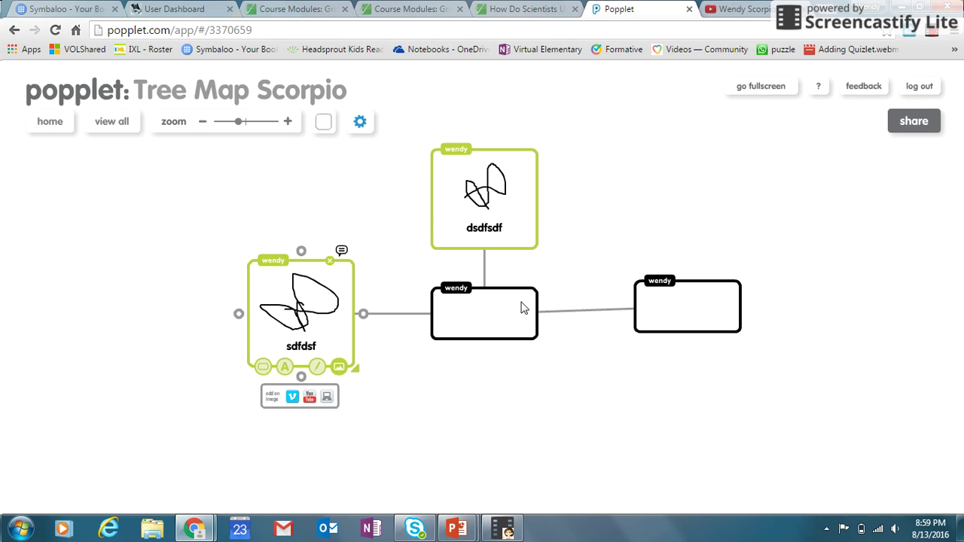
{"action": "scroll", "coordinate": [524, 318], "scroll_direction": "up", "scroll_amount": 2}
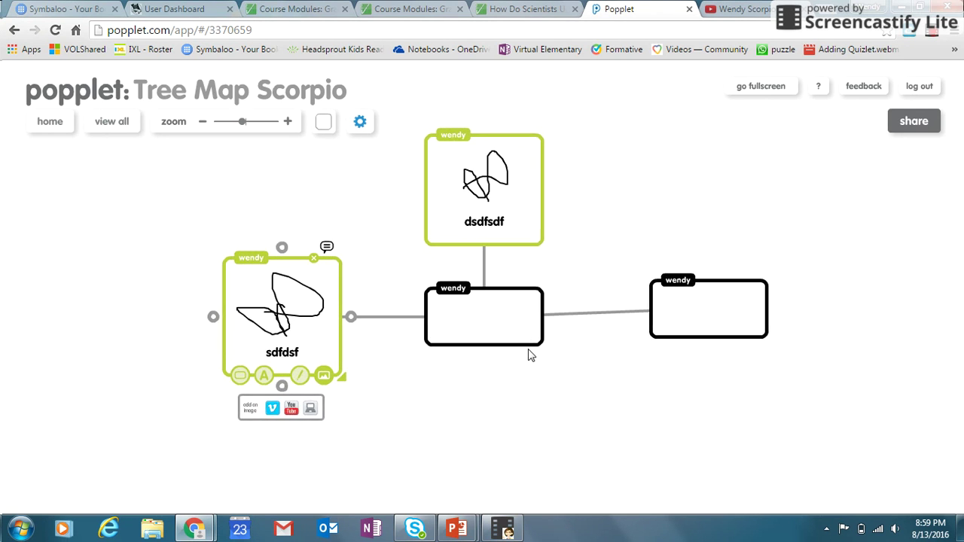
{"action": "scroll", "coordinate": [529, 359], "scroll_direction": "down", "scroll_amount": 1}
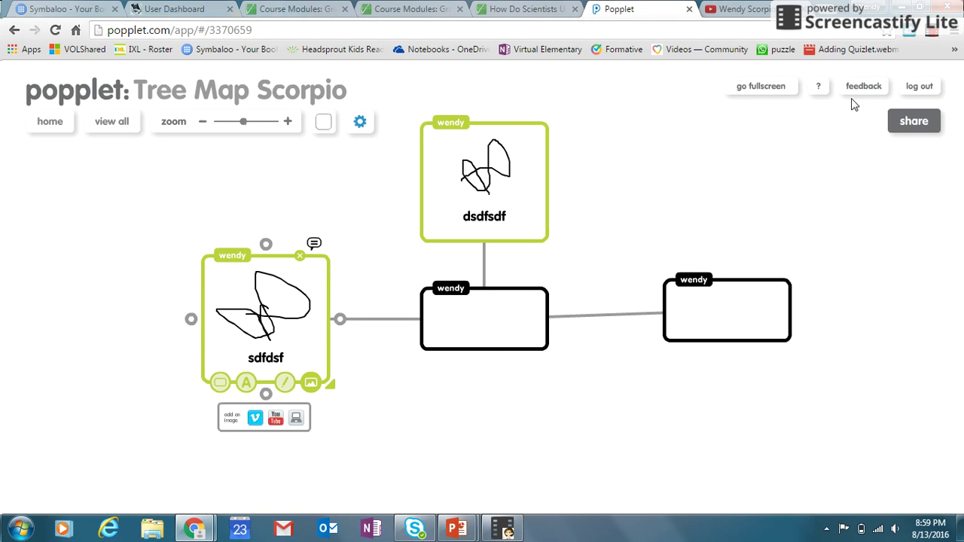
- Return to the list of your popplets and reopen Tree Map Scorpio
{"action": "left_click", "coordinate": [52, 122]}
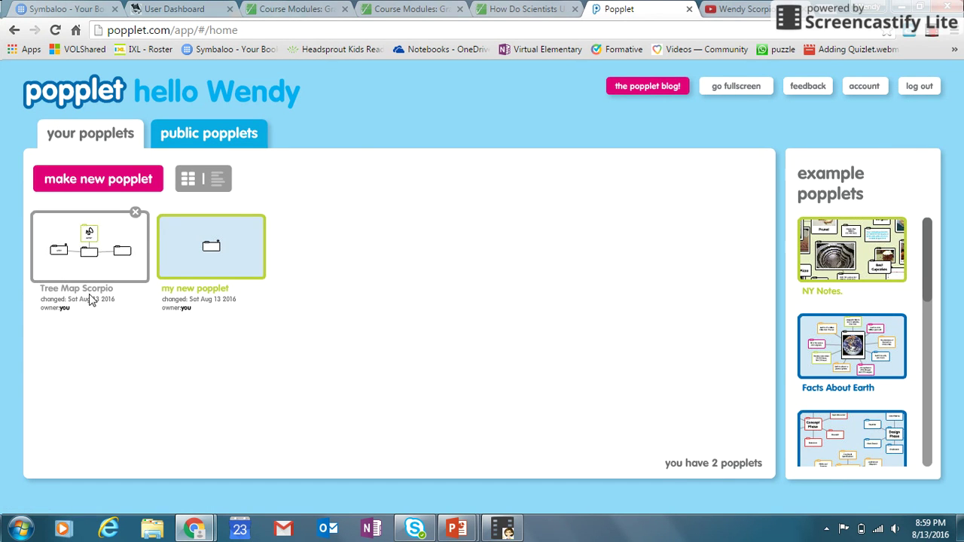
{"action": "left_click", "coordinate": [88, 256]}
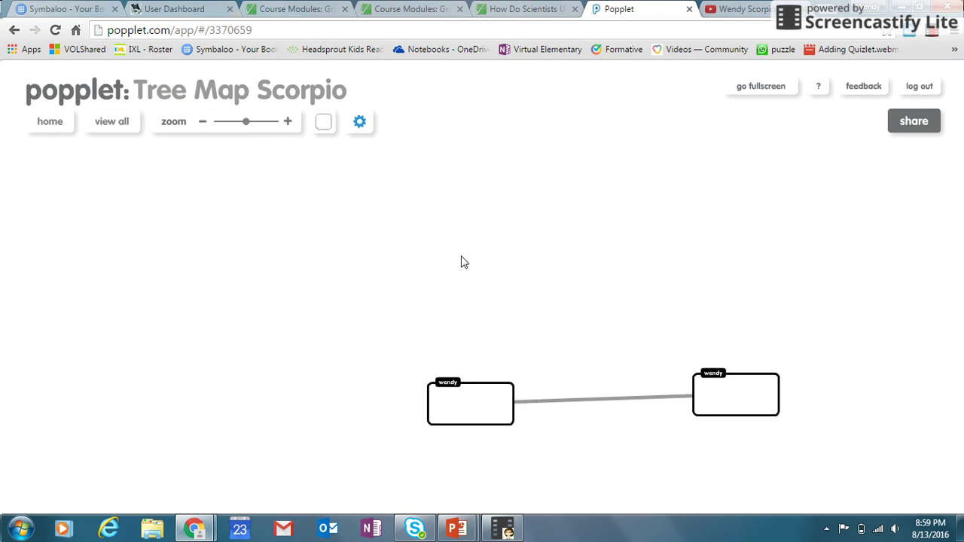
{"action": "right_click", "coordinate": [665, 264]}
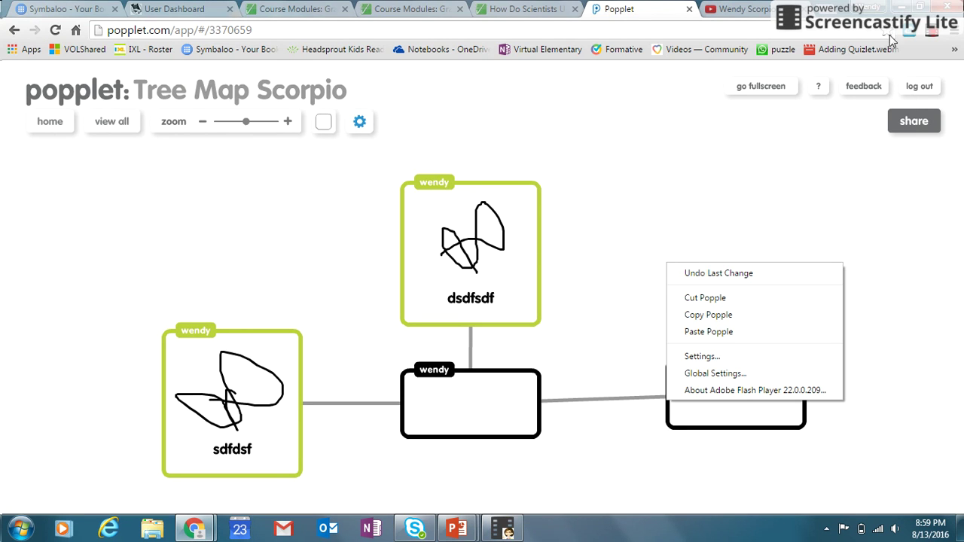
{"action": "left_click", "coordinate": [934, 34]}
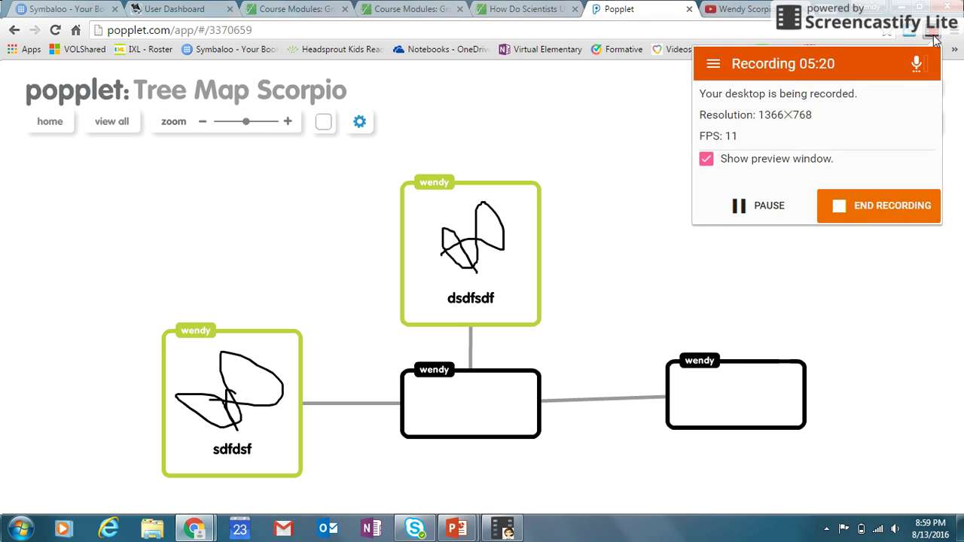
{"action": "left_click", "coordinate": [721, 217]}
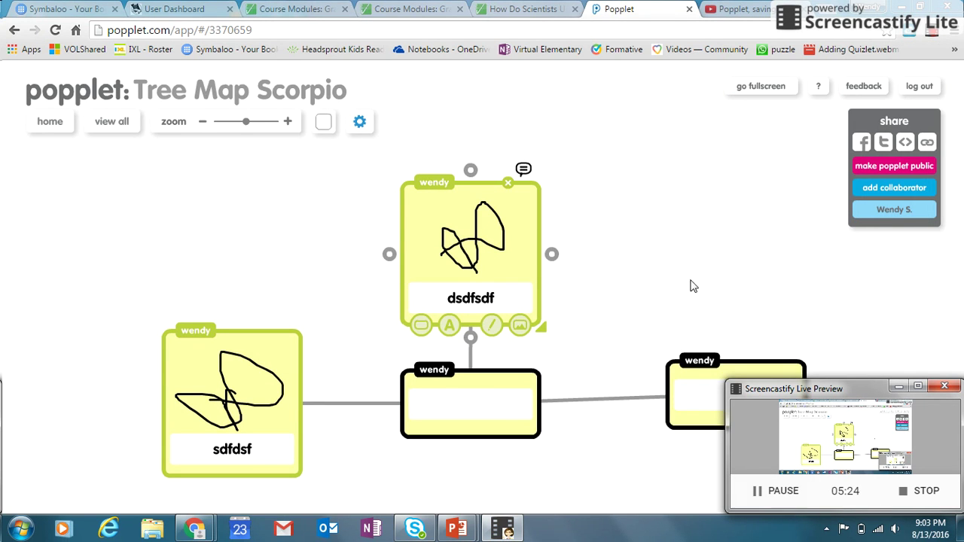
- Review the popplet's edit, organize, add content and view options, and save the Tree Map Scorpio popplet
{"action": "left_click", "coordinate": [355, 128]}
{"action": "left_click", "coordinate": [360, 124]}
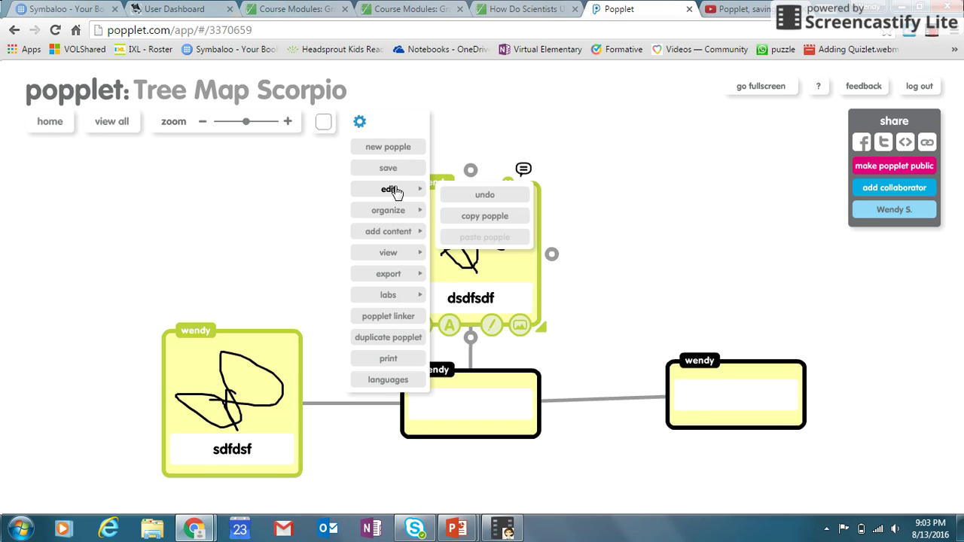
{"action": "mouse_move", "coordinate": [390, 192]}
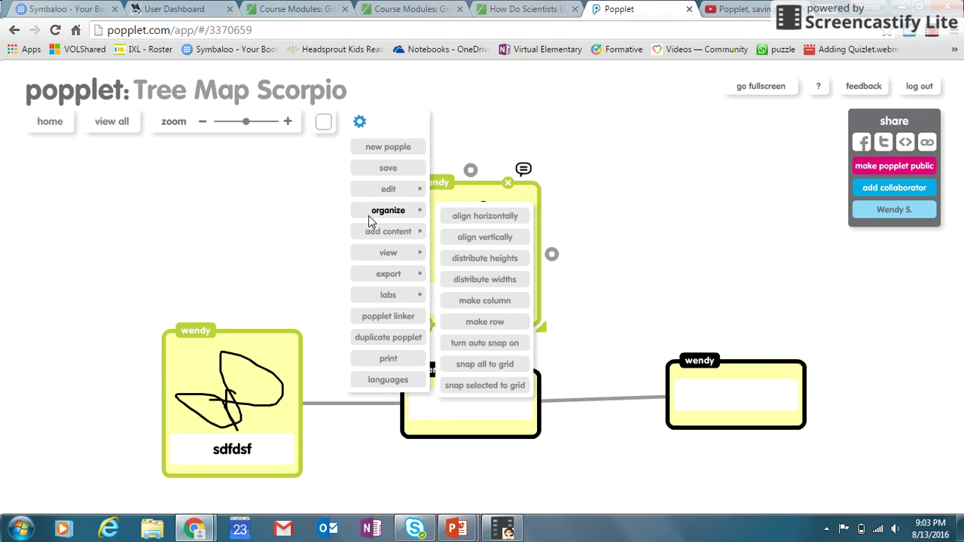
{"action": "mouse_move", "coordinate": [370, 238]}
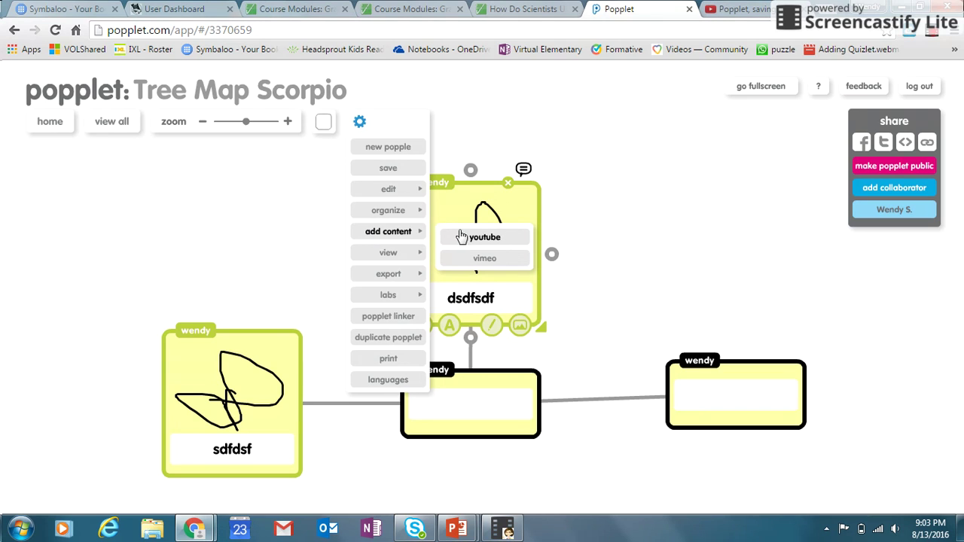
{"action": "mouse_move", "coordinate": [390, 256]}
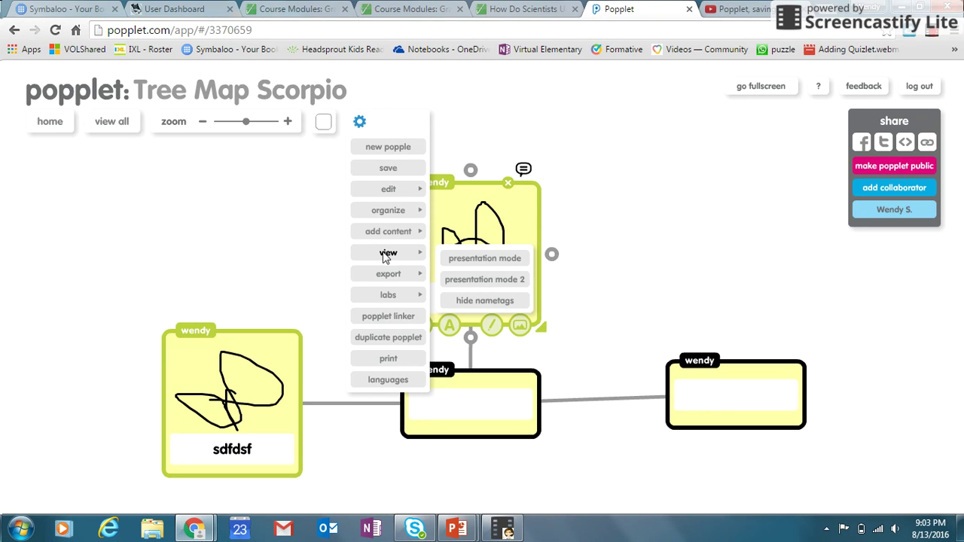
{"action": "mouse_move", "coordinate": [378, 285]}
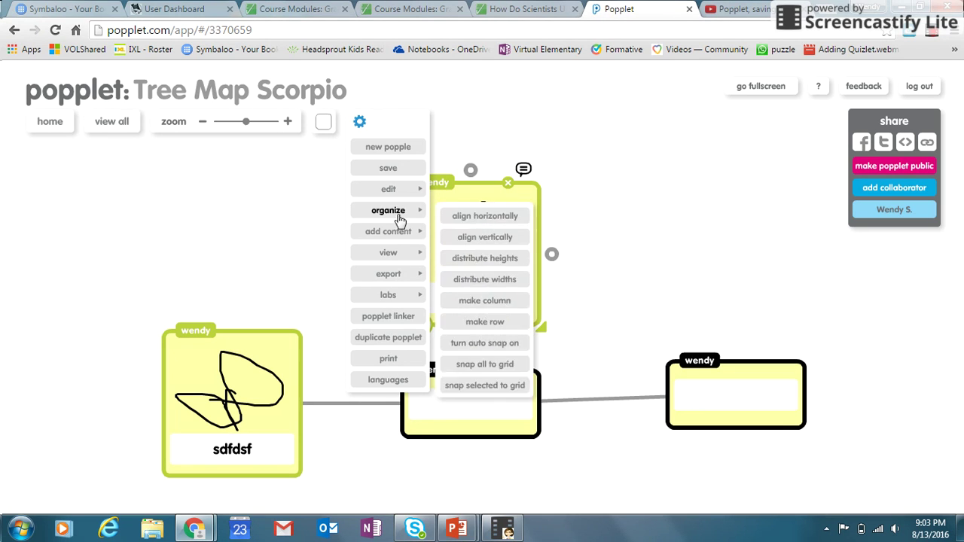
{"action": "left_click", "coordinate": [383, 172]}
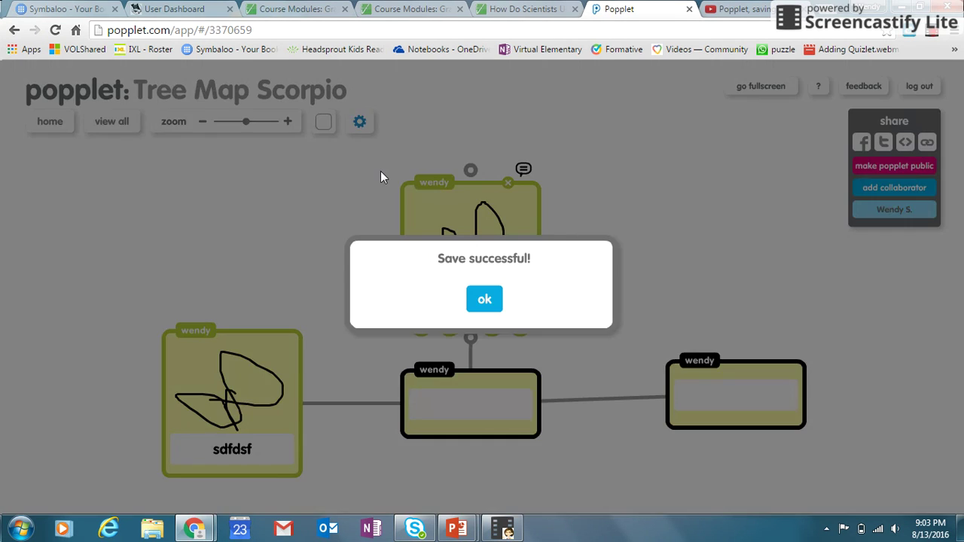